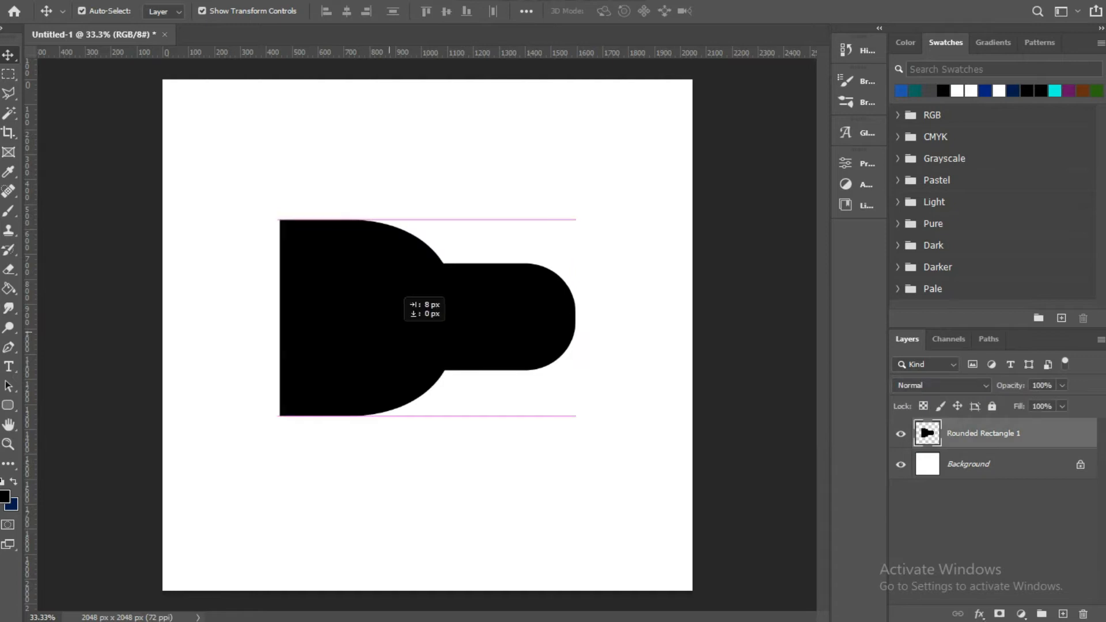
Step: Add the text "gc" in LEMON MILK Bold, enlarge it and place it on the narrow part of the black shape
{"action": "left_click", "coordinate": [533, 403]}
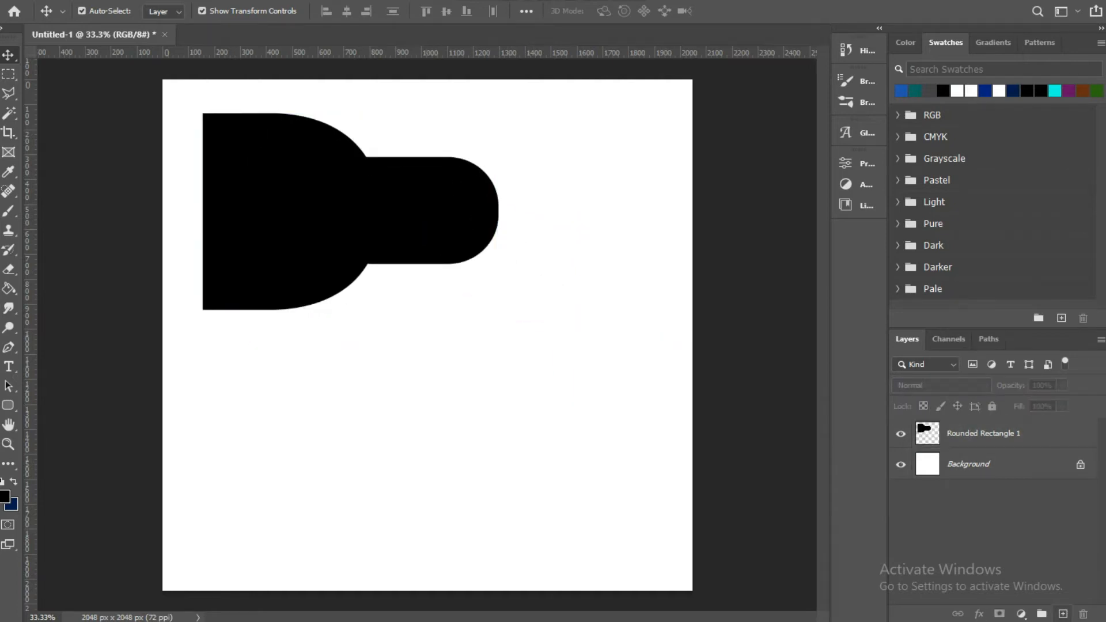
{"action": "left_click", "coordinate": [1063, 614]}
{"action": "key", "text": "t"}
{"action": "left_click", "coordinate": [263, 388]}
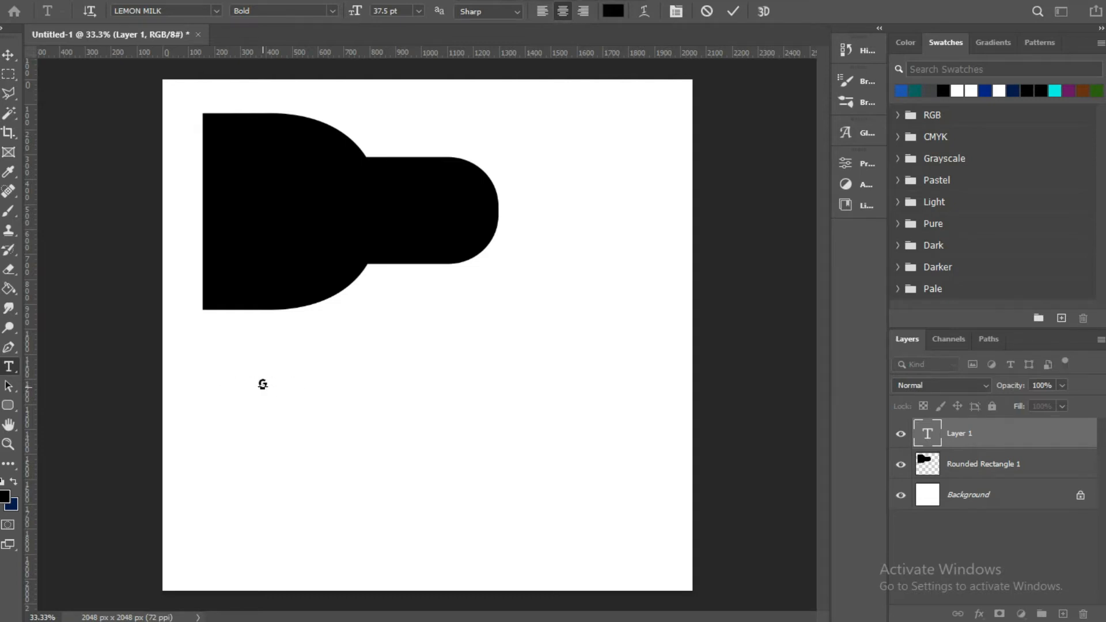
{"action": "key", "text": "ctrl+Return"}
{"action": "left_click_drag", "start_coordinate": [262, 383], "coordinate": [466, 186]}
Step: Set the "gc" text colour to white and adjust its position within the narrow part of the shape
{"action": "left_click", "coordinate": [846, 163]}
{"action": "left_click", "coordinate": [742, 385]}
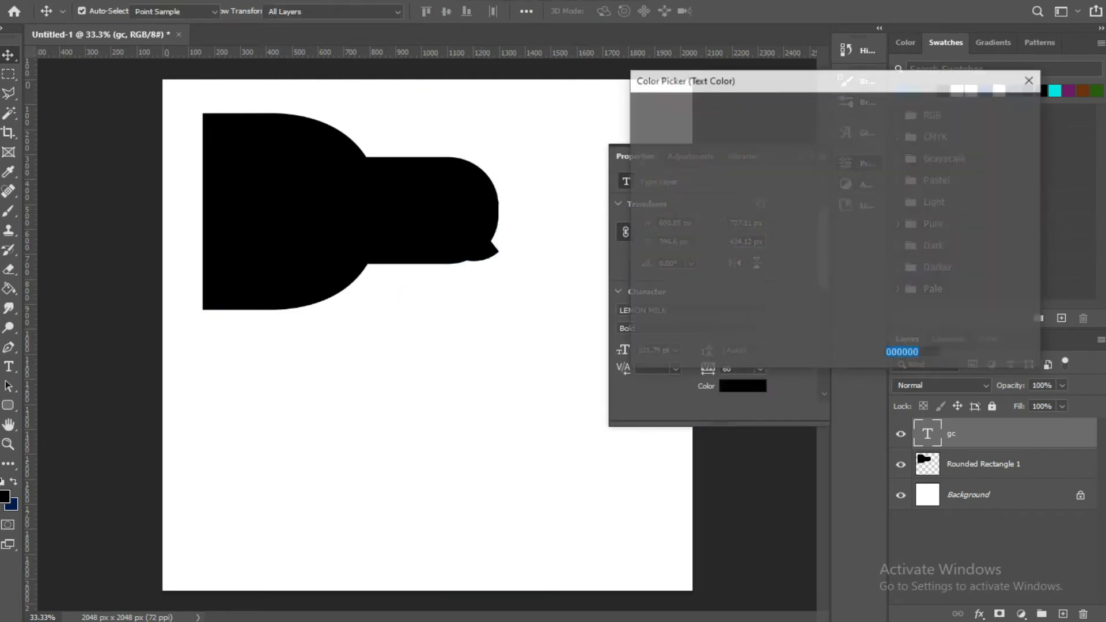
{"action": "left_click", "coordinate": [637, 114]}
{"action": "left_click", "coordinate": [989, 109]}
{"action": "mouse_move", "coordinate": [471, 242]}
{"action": "left_mouse_down"}
{"action": "mouse_move", "coordinate": [464, 226]}
{"action": "mouse_move", "coordinate": [427, 242]}
{"action": "mouse_move", "coordinate": [477, 232]}
{"action": "left_mouse_up"}
{"action": "key", "text": "Return"}
{"action": "left_click", "coordinate": [802, 156]}
{"action": "left_click", "coordinate": [576, 173]}
Step: Open the skull image 2.png from the D: drive
{"action": "left_click", "coordinate": [27, 1]}
{"action": "left_click", "coordinate": [45, 19]}
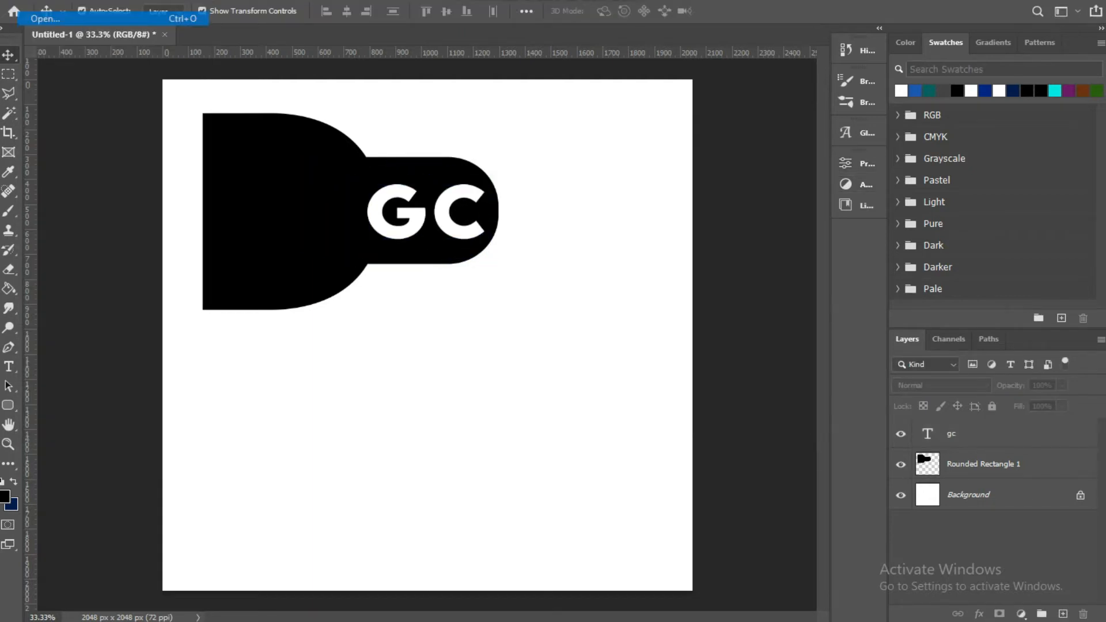
{"action": "left_click", "coordinate": [56, 96]}
{"action": "double_click", "coordinate": [333, 98]}
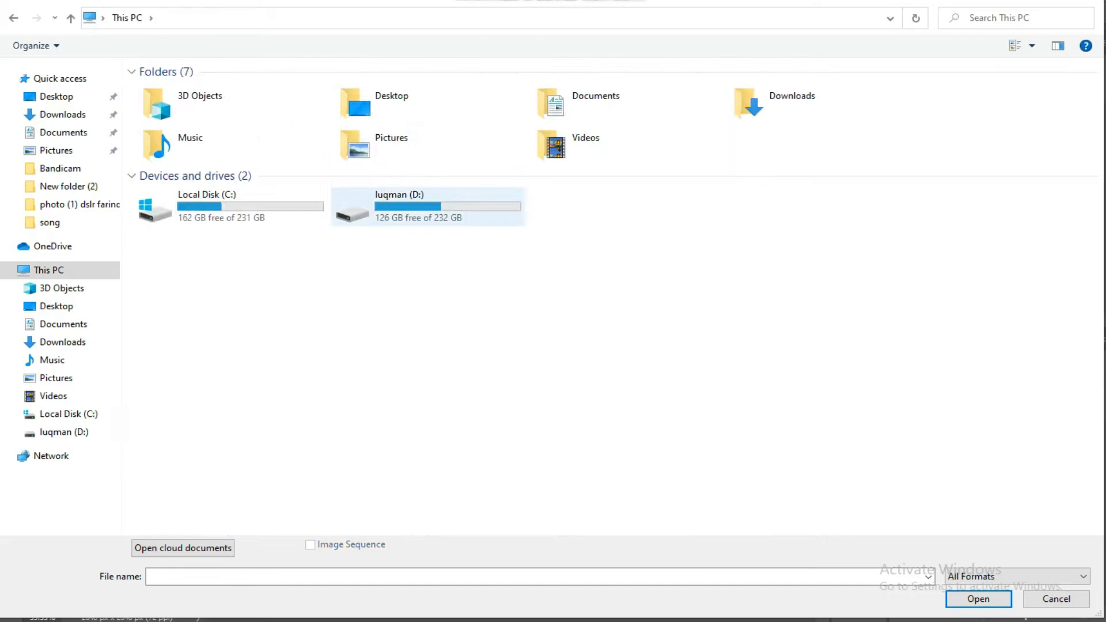
{"action": "double_click", "coordinate": [403, 206]}
{"action": "double_click", "coordinate": [365, 111]}
{"action": "double_click", "coordinate": [276, 111]}
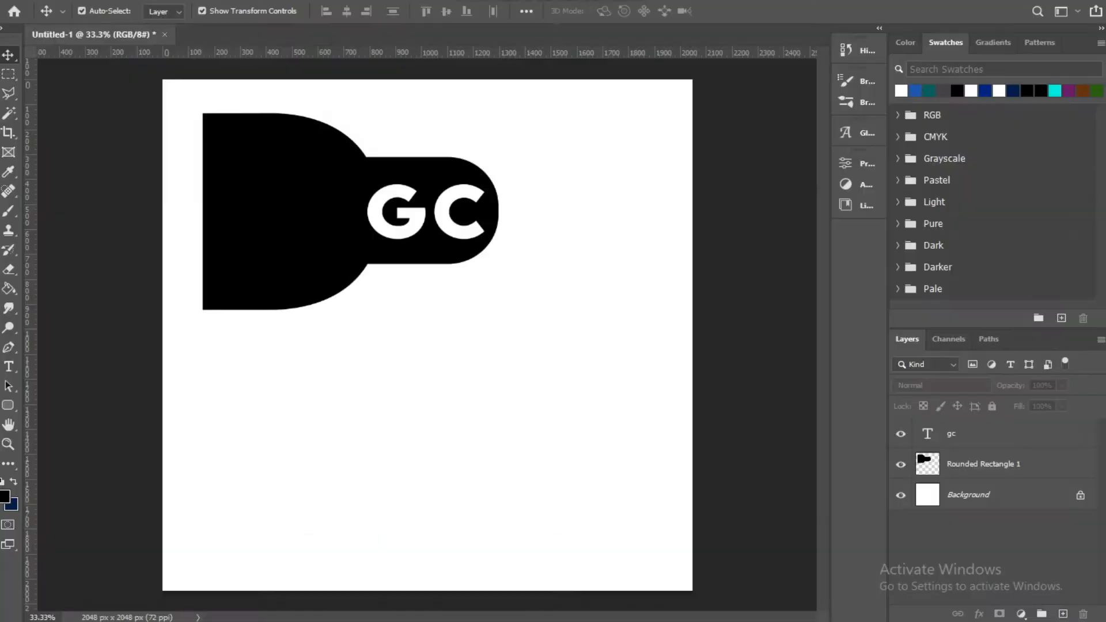
Step: Bring the skull artwork into the Untitled-1 document as a smart object, shrink it and move it to the canvas's lower area
{"action": "left_click_drag", "start_coordinate": [490, 287], "coordinate": [371, 164]}
{"action": "right_click", "coordinate": [982, 434]}
{"action": "left_click", "coordinate": [856, 197]}
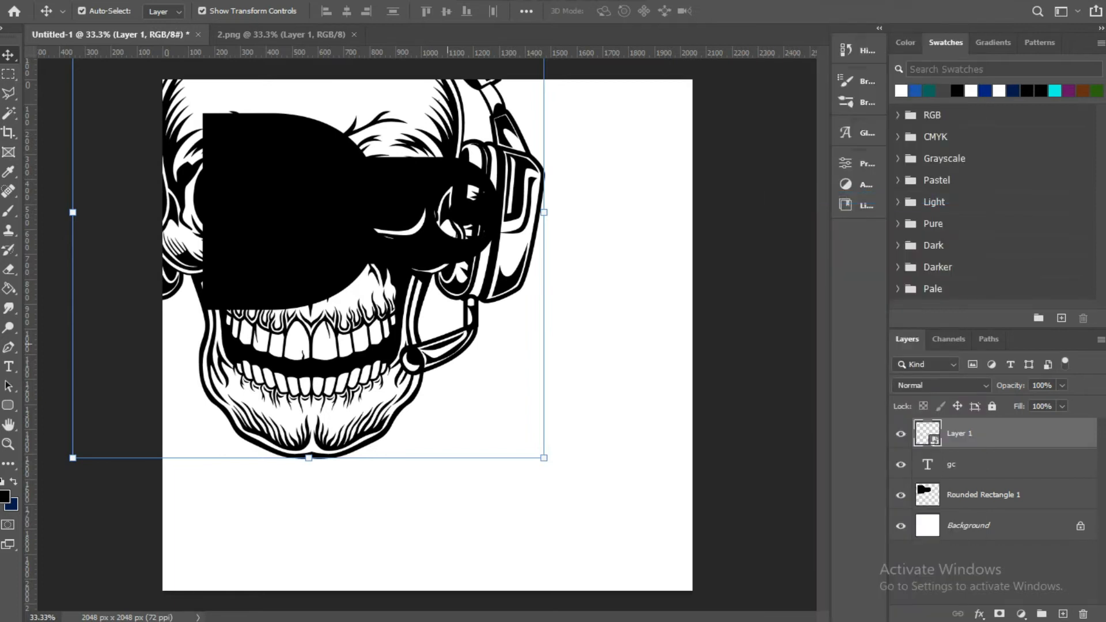
{"action": "left_click_drag", "start_coordinate": [448, 344], "coordinate": [558, 399]}
{"action": "left_click_drag", "start_coordinate": [655, 515], "coordinate": [372, 332]}
{"action": "left_click_drag", "start_coordinate": [377, 274], "coordinate": [545, 489]}
{"action": "key", "text": "Return"}
Step: Apply a white Color Overlay to the skull layer
{"action": "double_click", "coordinate": [1008, 433]}
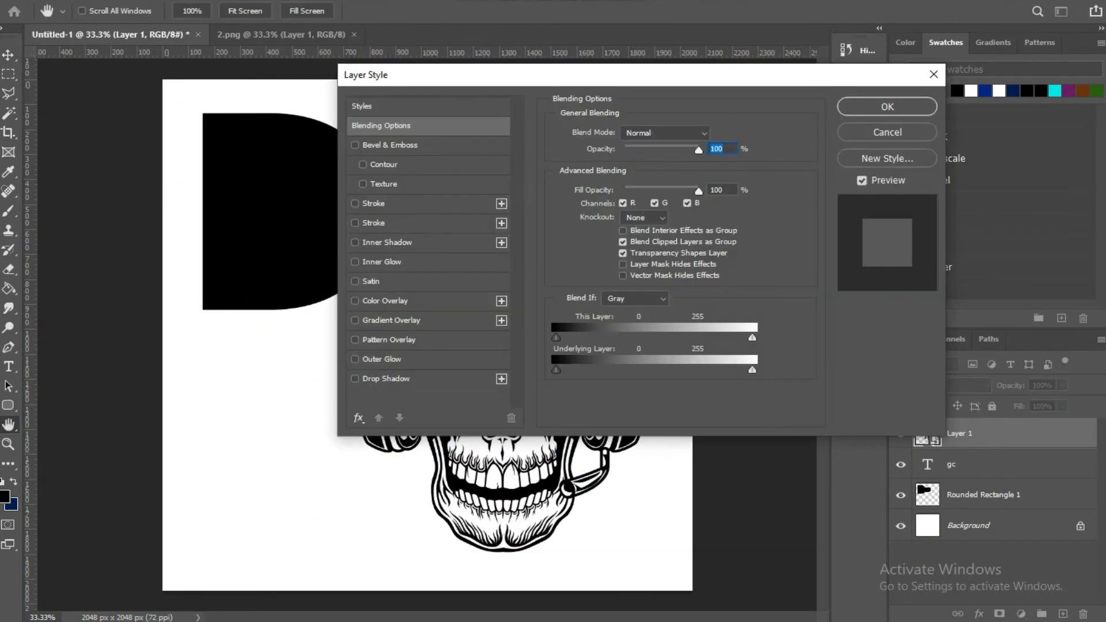
{"action": "left_click", "coordinate": [385, 301]}
{"action": "left_click", "coordinate": [886, 106]}
Step: Scale the white skull down and place it on the wide part of the black shape, beside the "gc" text
{"action": "left_click_drag", "start_coordinate": [505, 404], "coordinate": [369, 301]}
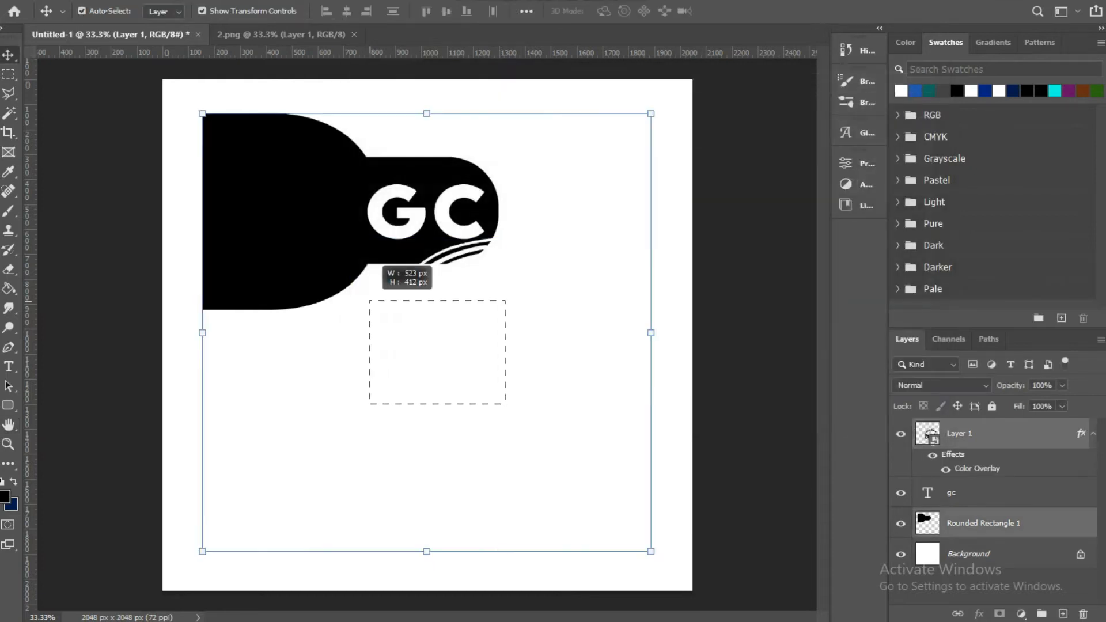
{"action": "left_click", "coordinate": [369, 301]}
{"action": "left_click_drag", "start_coordinate": [447, 353], "coordinate": [297, 260]}
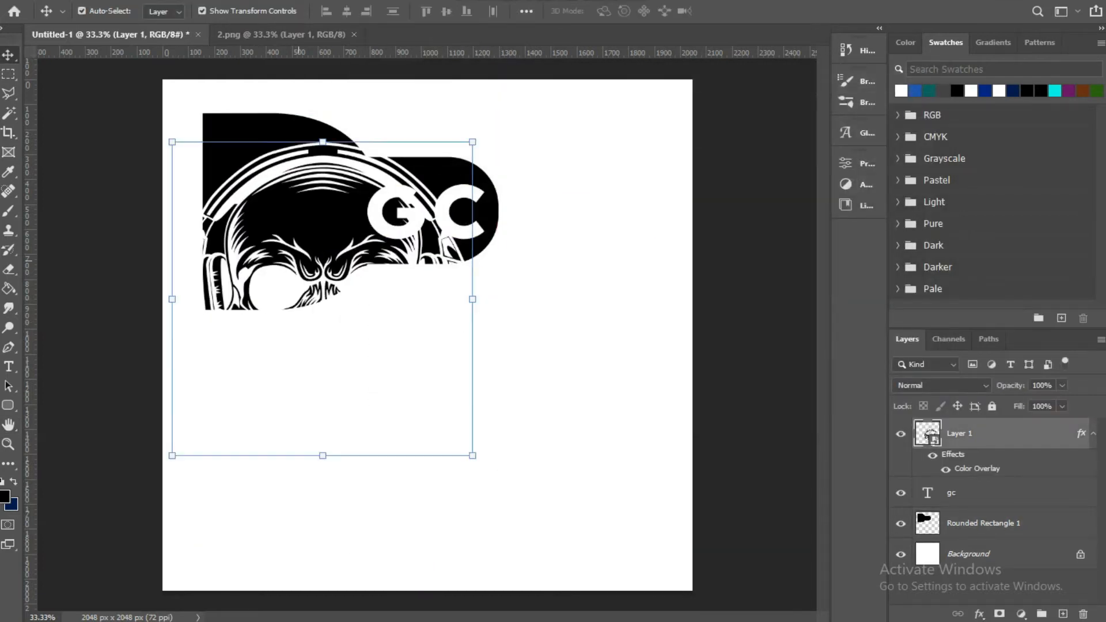
{"action": "left_click_drag", "start_coordinate": [472, 456], "coordinate": [312, 287]}
{"action": "left_click_drag", "start_coordinate": [279, 204], "coordinate": [316, 201]}
{"action": "left_click_drag", "start_coordinate": [350, 284], "coordinate": [328, 261]}
{"action": "left_click_drag", "start_coordinate": [293, 200], "coordinate": [307, 212]}
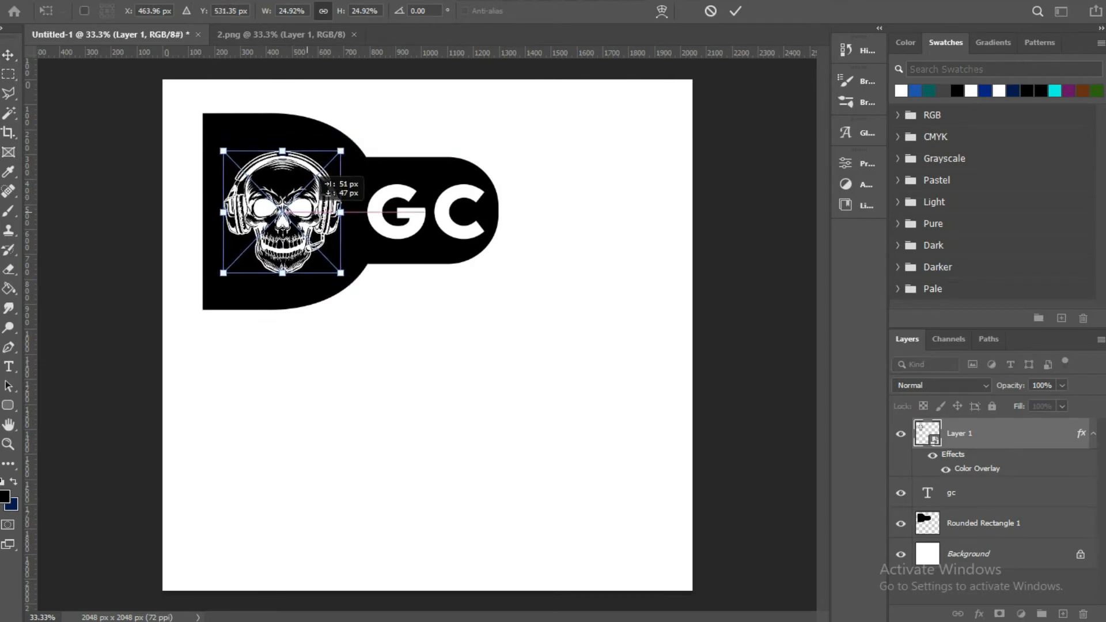
{"action": "left_click_drag", "start_coordinate": [340, 273], "coordinate": [325, 257]}
{"action": "left_click_drag", "start_coordinate": [279, 205], "coordinate": [281, 207]}
{"action": "key", "text": "Return"}
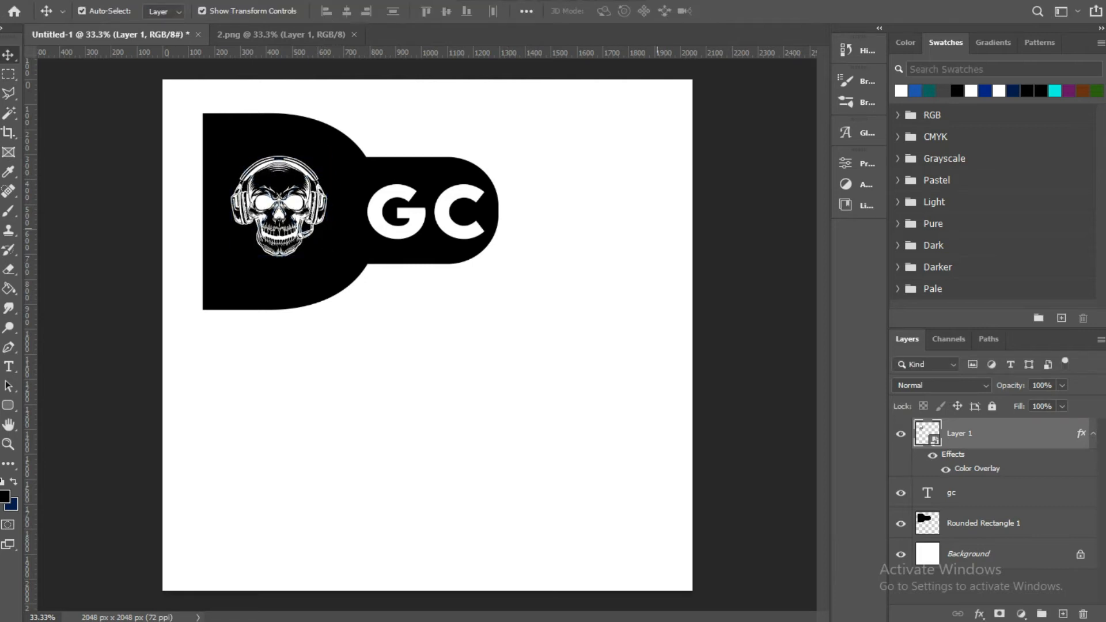
Step: Align the skull, the "gc" text and the black shape by their horizontal and vertical centres
{"action": "key", "text": "ctrl+alt+a"}
{"action": "left_click", "coordinate": [346, 11]}
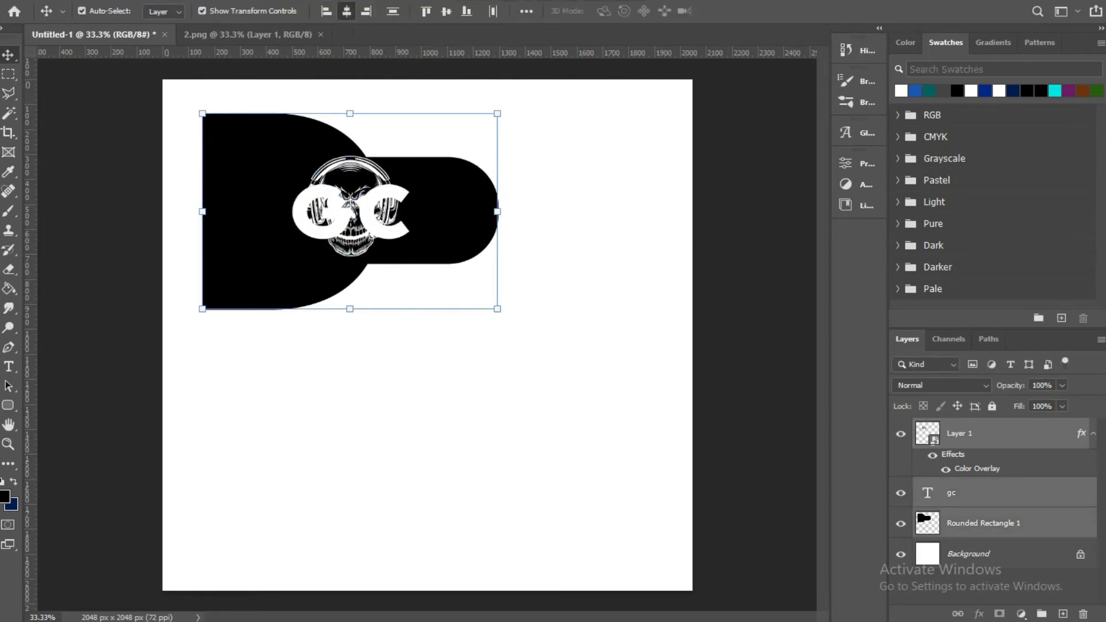
{"action": "left_click", "coordinate": [446, 11]}
{"action": "left_click", "coordinate": [414, 95]}
Step: Shrink the skull and return it to the wide part, then scale the "gc" text to 87.42% on the narrow part
{"action": "left_click", "coordinate": [348, 231]}
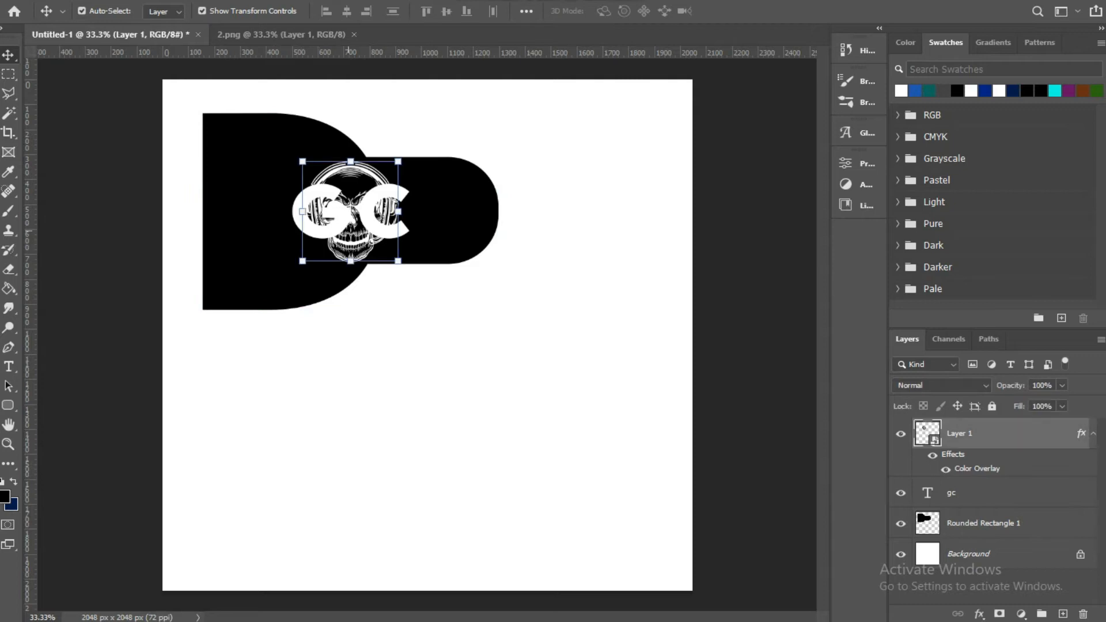
{"action": "left_click_drag", "start_coordinate": [398, 261], "coordinate": [290, 219]}
{"action": "left_click_drag", "start_coordinate": [390, 230], "coordinate": [439, 253]}
{"action": "key", "text": "ctrl+t"}
{"action": "key", "text": "Right"}
{"action": "key", "text": "Right"}
{"action": "key", "text": "Right"}
{"action": "key", "text": "Right"}
{"action": "key", "text": "shift+Right"}
{"action": "key", "text": "shift+Right"}
{"action": "key", "text": "shift+Right"}
{"action": "key", "text": "shift+Right"}
{"action": "key", "text": "shift+Right"}
{"action": "key", "text": "shift+Right"}
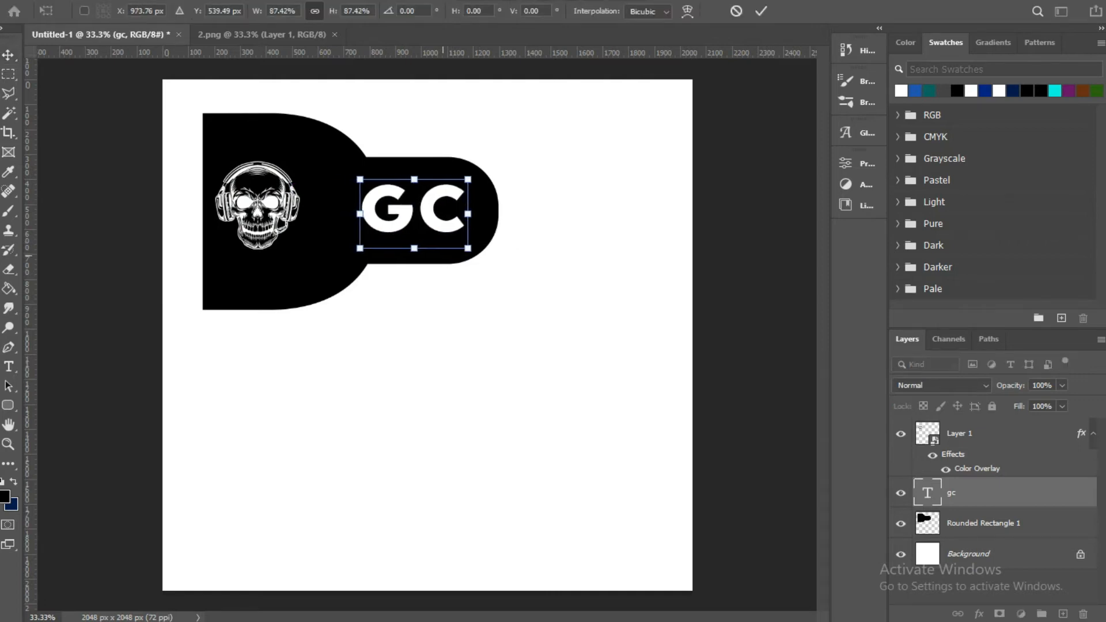
{"action": "key", "text": "Return"}
Step: Move the skull closer to the "gc" text and nudge the text slightly toward it
{"action": "left_click_drag", "start_coordinate": [276, 199], "coordinate": [301, 203]}
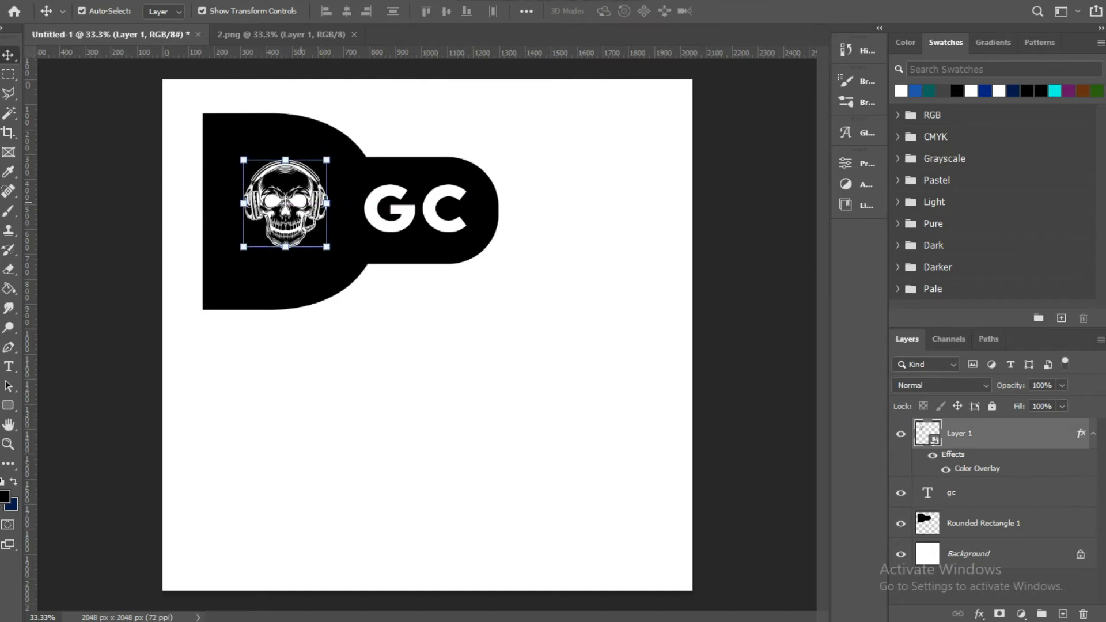
{"action": "key", "text": "shift+Right"}
{"action": "left_click", "coordinate": [394, 225]}
{"action": "key", "text": "shift+Left"}
{"action": "key", "text": "shift+Left"}
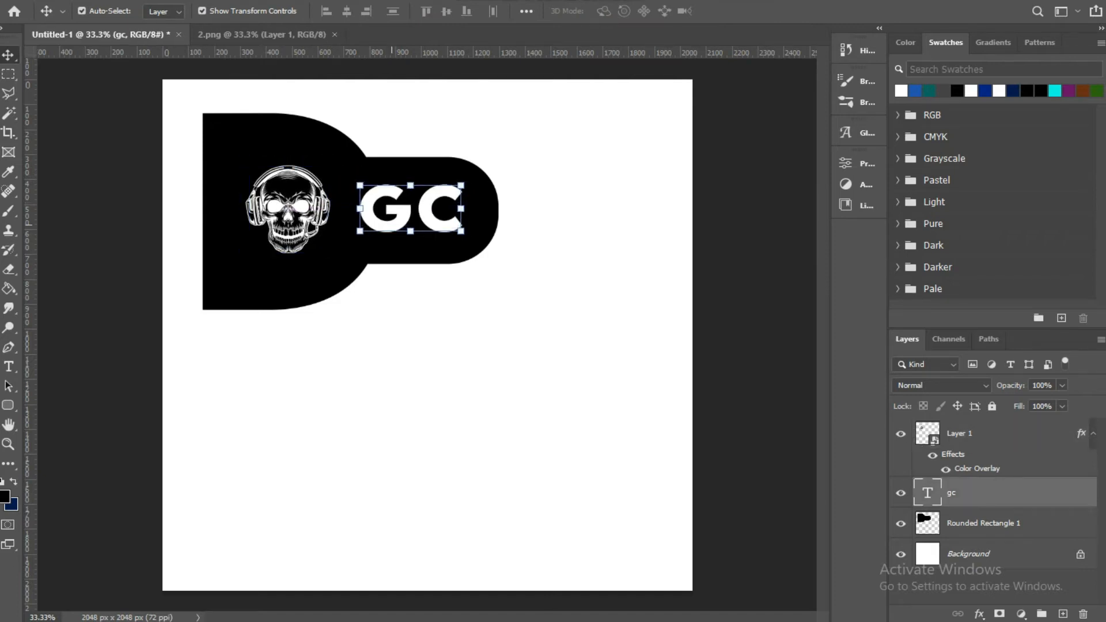
{"action": "left_click", "coordinate": [302, 222]}
{"action": "key", "text": "Right"}
{"action": "left_click", "coordinate": [423, 282]}
Step: Browse fonts for the "gc" text and set it to PartybyTom
{"action": "left_click", "coordinate": [429, 223]}
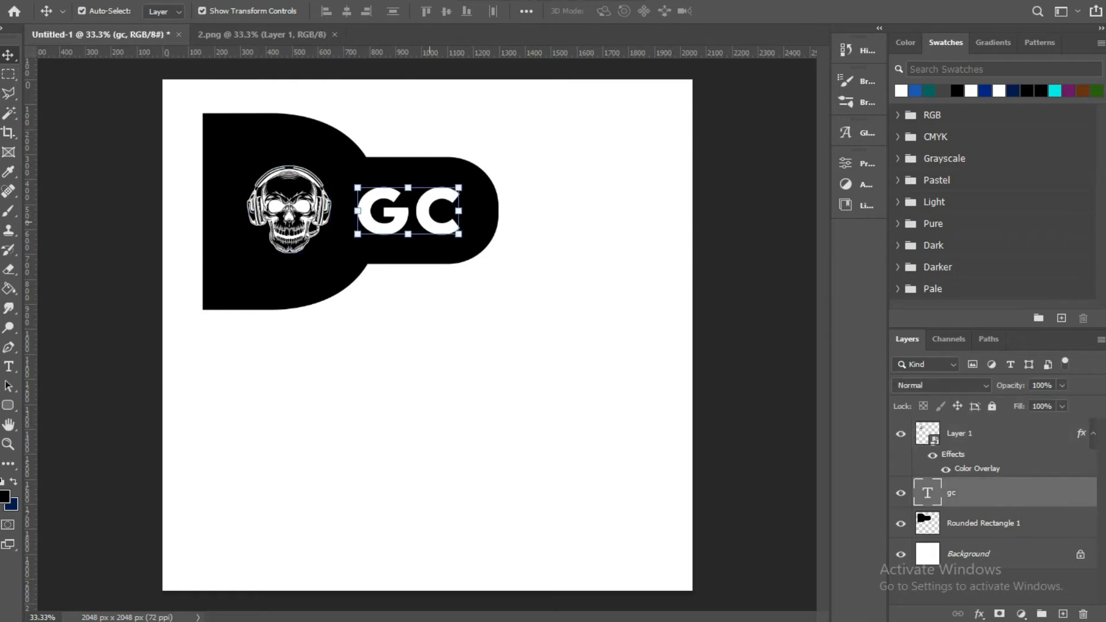
{"action": "left_click", "coordinate": [857, 133]}
{"action": "left_click", "coordinate": [857, 163]}
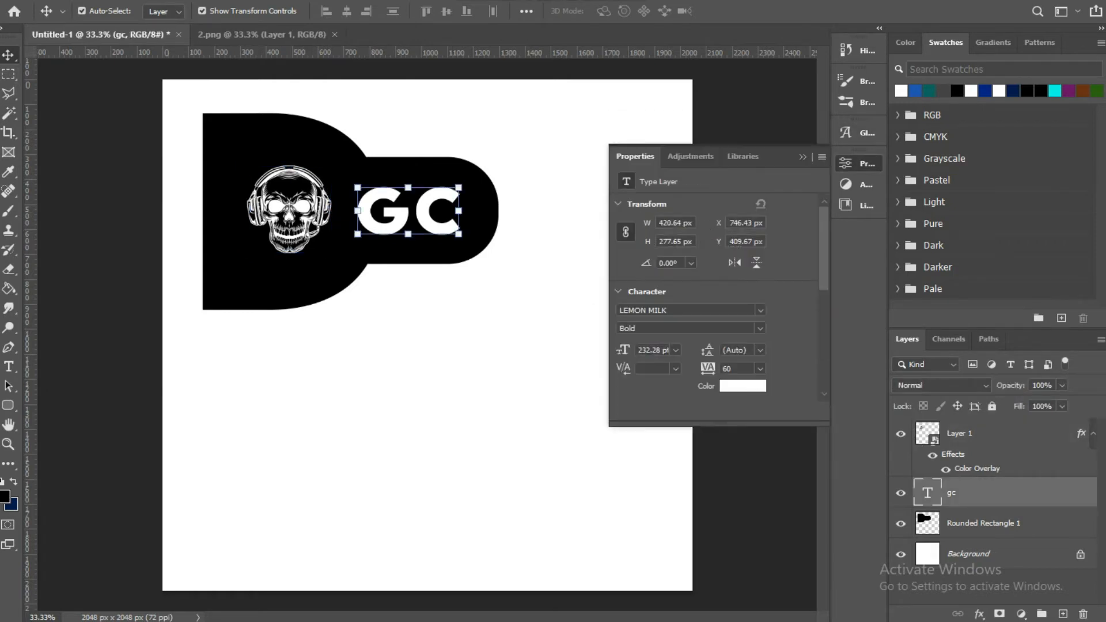
{"action": "left_click", "coordinate": [760, 311]}
{"action": "key", "text": "Down"}
{"action": "key", "text": "Up"}
{"action": "key", "text": "Up"}
{"action": "key", "text": "Up"}
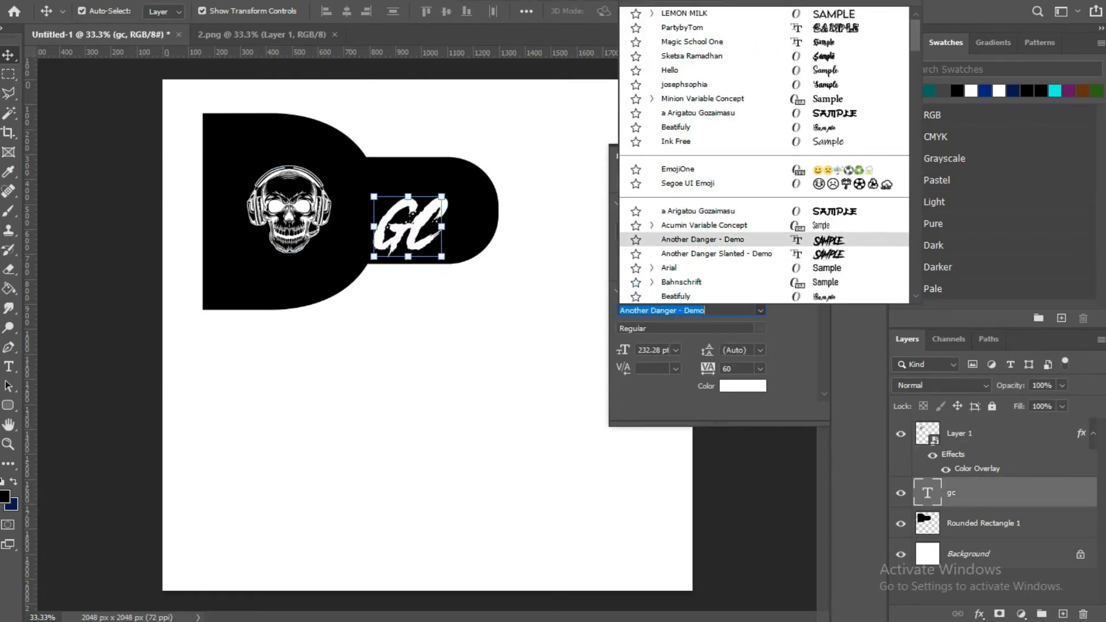
{"action": "key", "text": "Up"}
{"action": "key", "text": "Up"}
{"action": "key", "text": "Up"}
{"action": "key", "text": "Up"}
{"action": "key", "text": "Up"}
{"action": "key", "text": "Up"}
{"action": "key", "text": "Up"}
{"action": "key", "text": "Up"}
{"action": "key", "text": "Up"}
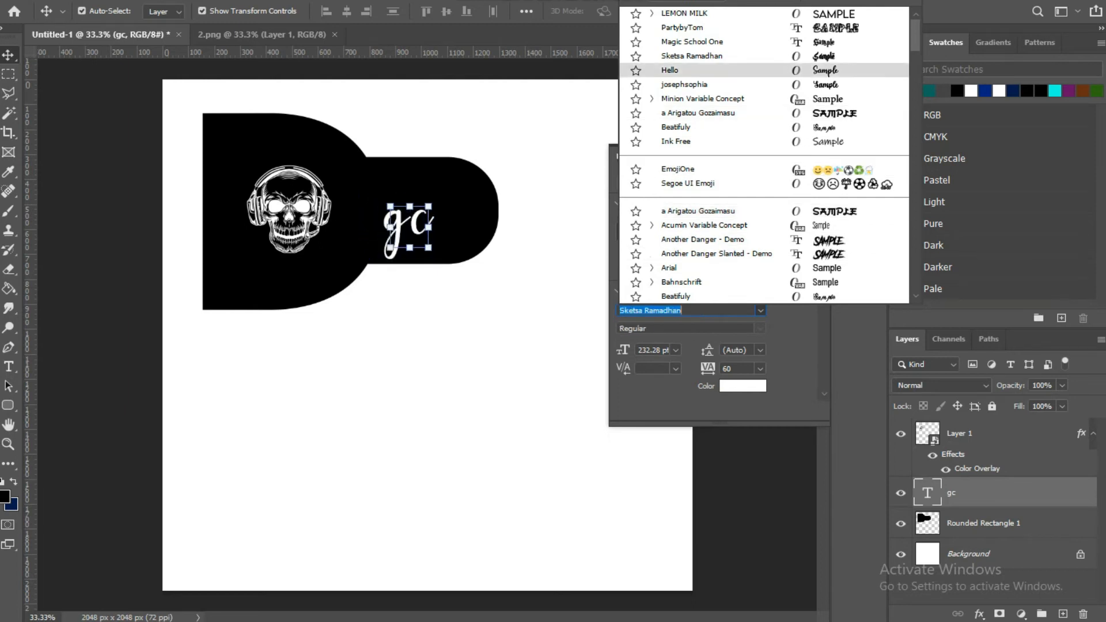
{"action": "key", "text": "Down"}
{"action": "key", "text": "Up"}
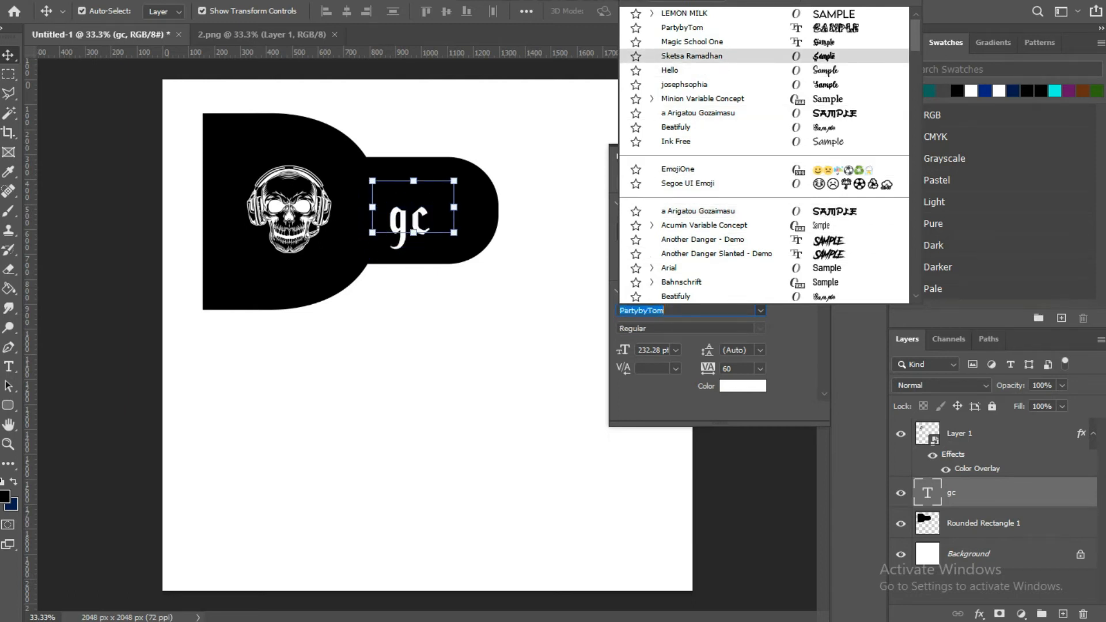
{"action": "key", "text": "Up"}
{"action": "key", "text": "Up"}
{"action": "key", "text": "Return"}
Step: Enlarge the "gc" text slightly and nudge it into place within the narrow part of the shape
{"action": "left_click_drag", "start_coordinate": [452, 237], "coordinate": [459, 247]}
{"action": "left_click_drag", "start_coordinate": [455, 179], "coordinate": [448, 177]}
{"action": "key", "text": "Right"}
{"action": "key", "text": "Right"}
{"action": "key", "text": "Right"}
{"action": "key", "text": "Right"}
{"action": "key", "text": "Right"}
{"action": "key", "text": "Right"}
{"action": "key", "text": "Right"}
{"action": "key", "text": "Right"}
{"action": "key", "text": "Right"}
{"action": "key", "text": "Right"}
{"action": "key", "text": "Right"}
{"action": "key", "text": "Right"}
{"action": "key", "text": "Right"}
{"action": "key", "text": "Right"}
{"action": "key", "text": "Right"}
{"action": "key", "text": "Return"}
Step: Enlarge the skull to 19.64% and nudge it up and away from the "gc" text within the wide part
{"action": "left_click", "coordinate": [305, 206]}
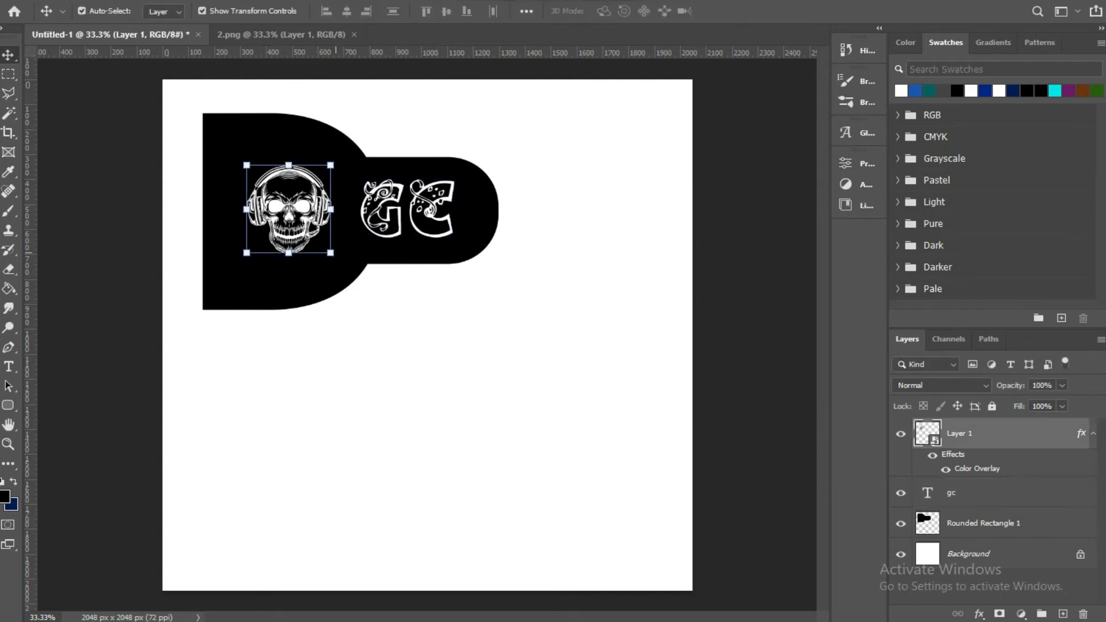
{"action": "left_click_drag", "start_coordinate": [331, 254], "coordinate": [340, 262]}
{"action": "key", "text": "Up"}
{"action": "key", "text": "Up"}
{"action": "key", "text": "Up"}
{"action": "key", "text": "Up"}
{"action": "key", "text": "Up"}
{"action": "key", "text": "Up"}
{"action": "key", "text": "Up"}
{"action": "key", "text": "Up"}
{"action": "key", "text": "Up"}
{"action": "key", "text": "Left"}
{"action": "key", "text": "Left"}
{"action": "key", "text": "Left"}
{"action": "key", "text": "Left"}
{"action": "key", "text": "Left"}
{"action": "key", "text": "Up"}
{"action": "key", "text": "Up"}
{"action": "key", "text": "Up"}
{"action": "key", "text": "Up"}
{"action": "key", "text": "Up"}
{"action": "key", "text": "Up"}
{"action": "key", "text": "Left"}
{"action": "key", "text": "Left"}
{"action": "key", "text": "Left"}
{"action": "key", "text": "Left"}
{"action": "key", "text": "Left"}
{"action": "key", "text": "Left"}
{"action": "key", "text": "Left"}
{"action": "key", "text": "Left"}
{"action": "key", "text": "Left"}
{"action": "key", "text": "Left"}
{"action": "key", "text": "Left"}
{"action": "key", "text": "Left"}
{"action": "key", "text": "Left"}
{"action": "key", "text": "Left"}
{"action": "key", "text": "Left"}
{"action": "key", "text": "Left"}
{"action": "key", "text": "Left"}
{"action": "key", "text": "Left"}
{"action": "key", "text": "Left"}
{"action": "key", "text": "Left"}
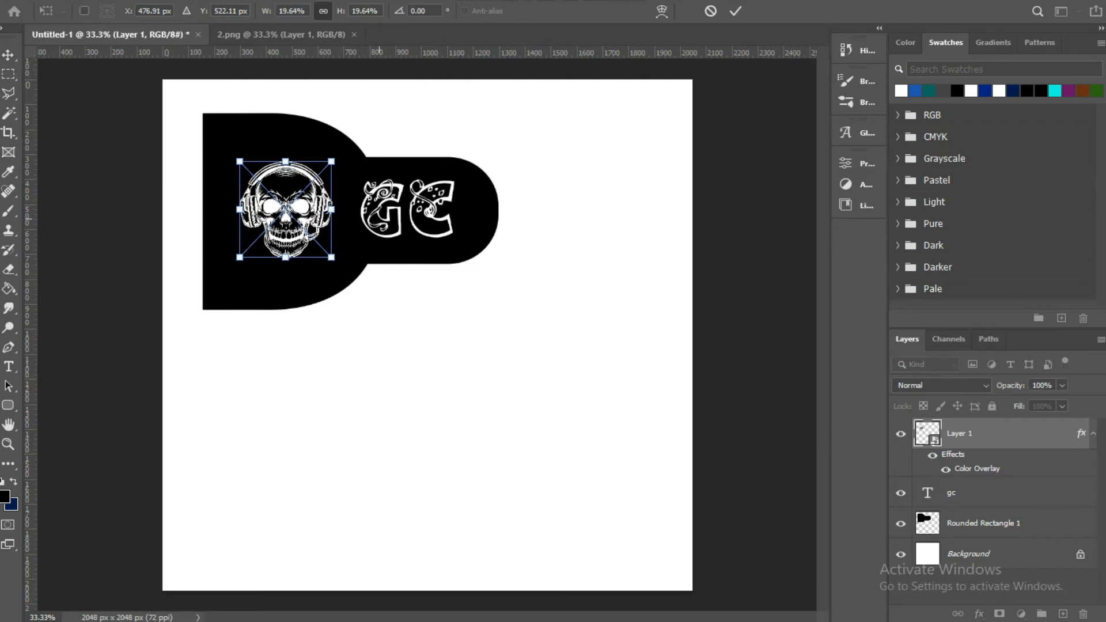
{"action": "key", "text": "Return"}
Step: Add the text "delllo 4050" in black (000000) and place it just below the narrow part of the shape
{"action": "key", "text": "t"}
{"action": "left_click", "coordinate": [301, 372]}
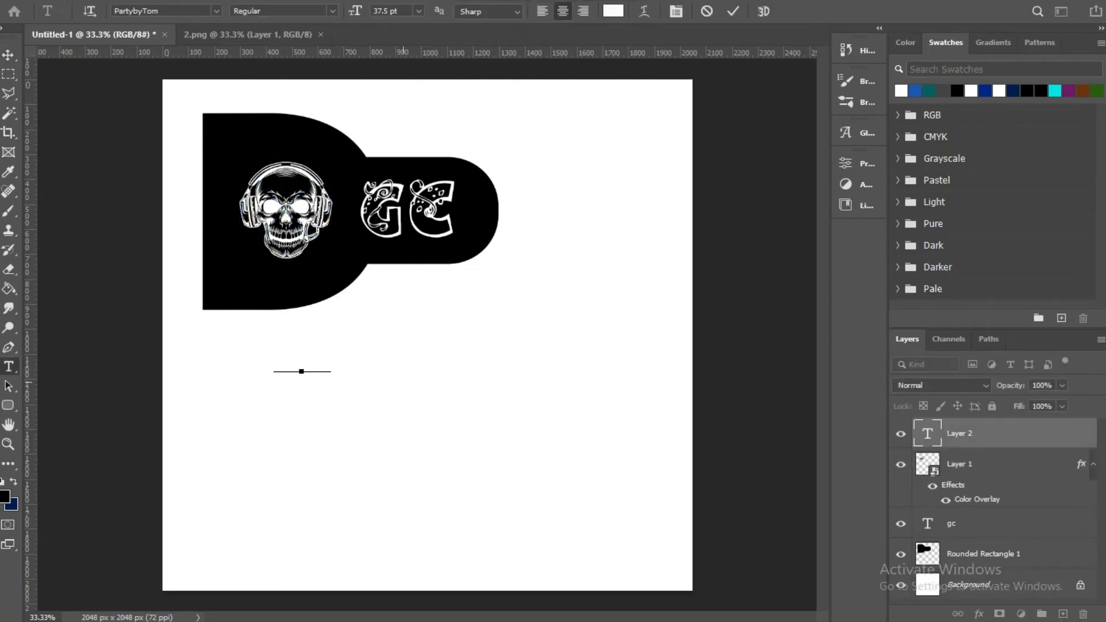
{"action": "left_click", "coordinate": [613, 11]}
{"action": "type", "text": "000000"}
{"action": "left_click", "coordinate": [987, 109]}
{"action": "left_click", "coordinate": [8, 55]}
{"action": "left_click_drag", "start_coordinate": [301, 367], "coordinate": [416, 280]}
Step: Keep the "delllo 4050" text black (000000) and commit the text edit
{"action": "double_click", "coordinate": [415, 281]}
{"action": "left_click", "coordinate": [613, 10]}
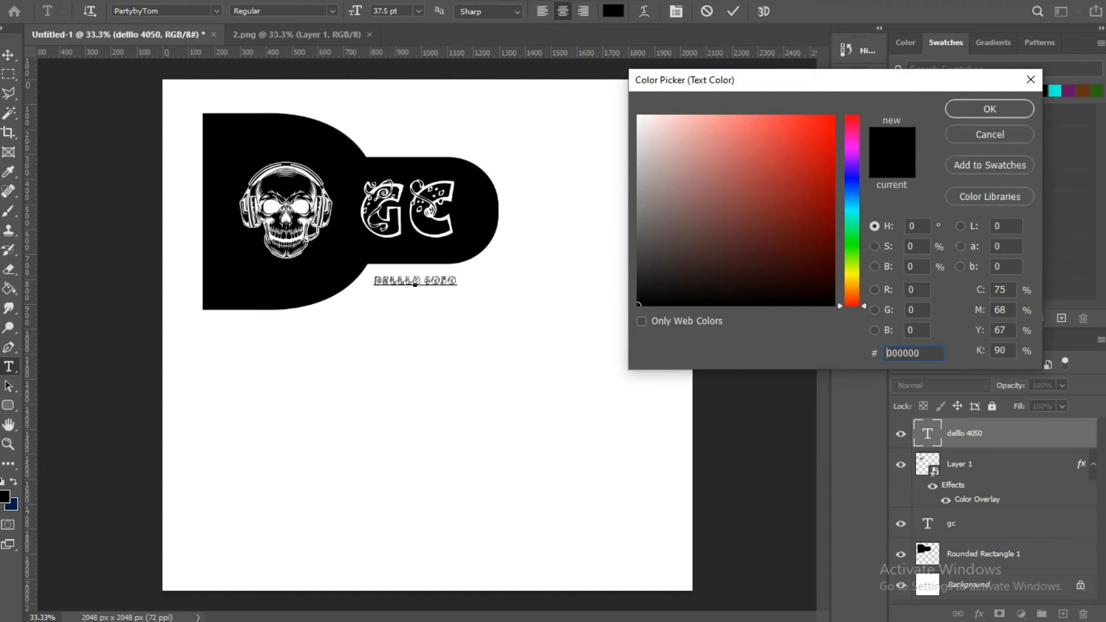
{"action": "key", "text": "Return"}
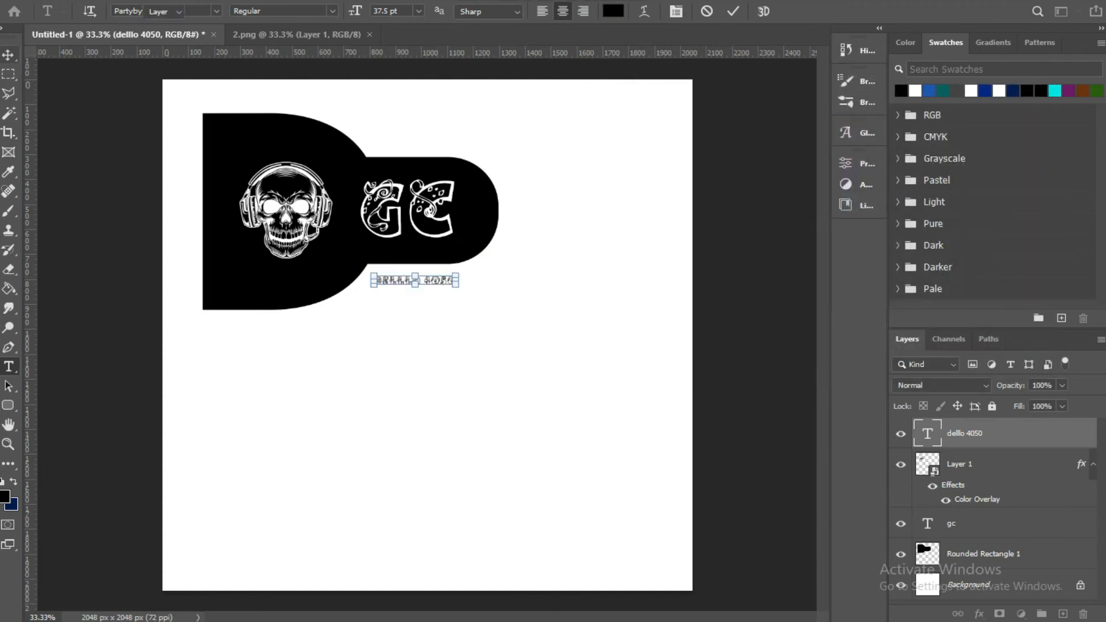
{"action": "key", "text": "ctrl+Return"}
Step: Set the font of the "delllo 4050" text to LEMON MILK Medium
{"action": "left_click", "coordinate": [846, 164]}
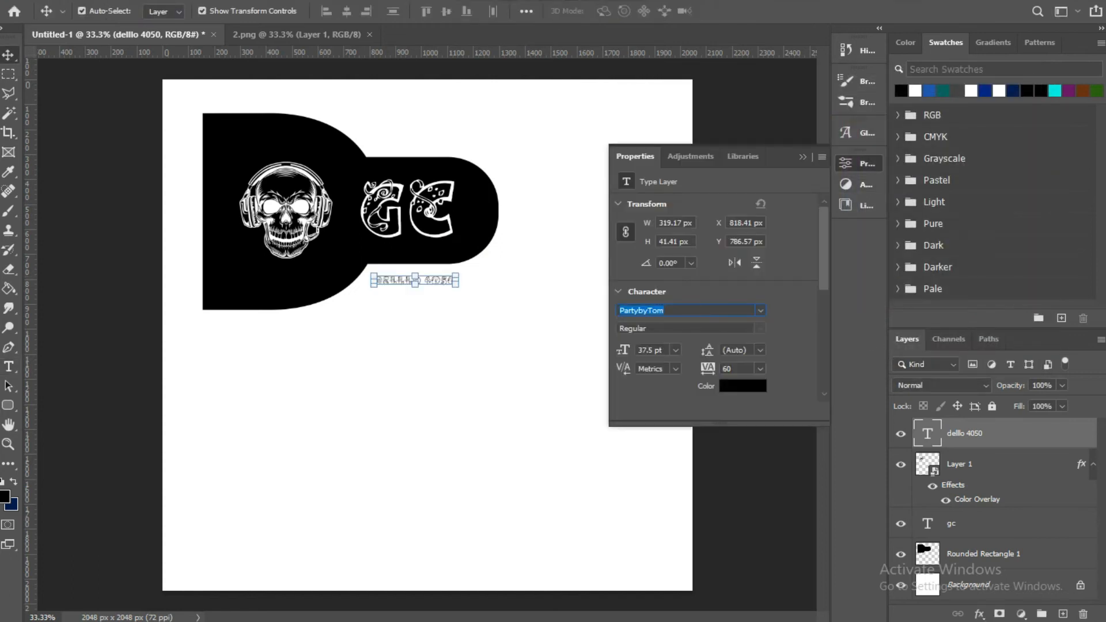
{"action": "type", "text": "lem"}
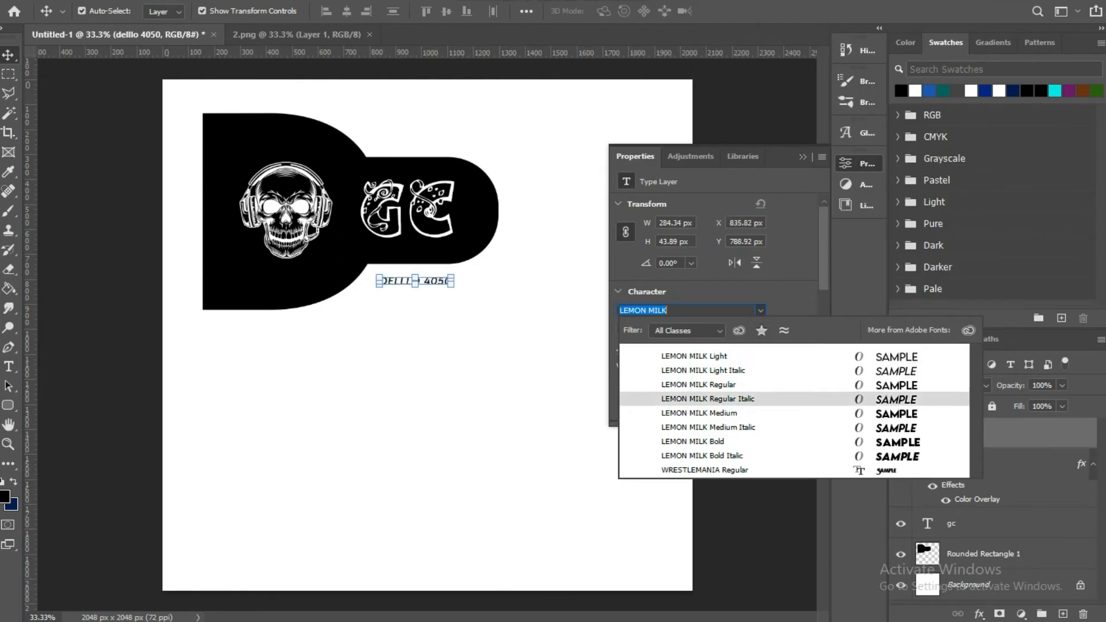
{"action": "left_click", "coordinate": [699, 413]}
Step: Enlarge the "delllo 4050" text to about 51.6 pt and move the whole logo to the middle of the canvas
{"action": "mouse_move", "coordinate": [455, 275]}
{"action": "left_mouse_down"}
{"action": "mouse_move", "coordinate": [494, 285]}
{"action": "mouse_move", "coordinate": [481, 281]}
{"action": "mouse_move", "coordinate": [491, 314]}
{"action": "mouse_move", "coordinate": [298, 321]}
{"action": "mouse_move", "coordinate": [469, 288]}
{"action": "mouse_move", "coordinate": [445, 274]}
{"action": "left_mouse_up"}
{"action": "key", "text": "Return"}
{"action": "left_click_drag", "start_coordinate": [503, 317], "coordinate": [435, 366]}
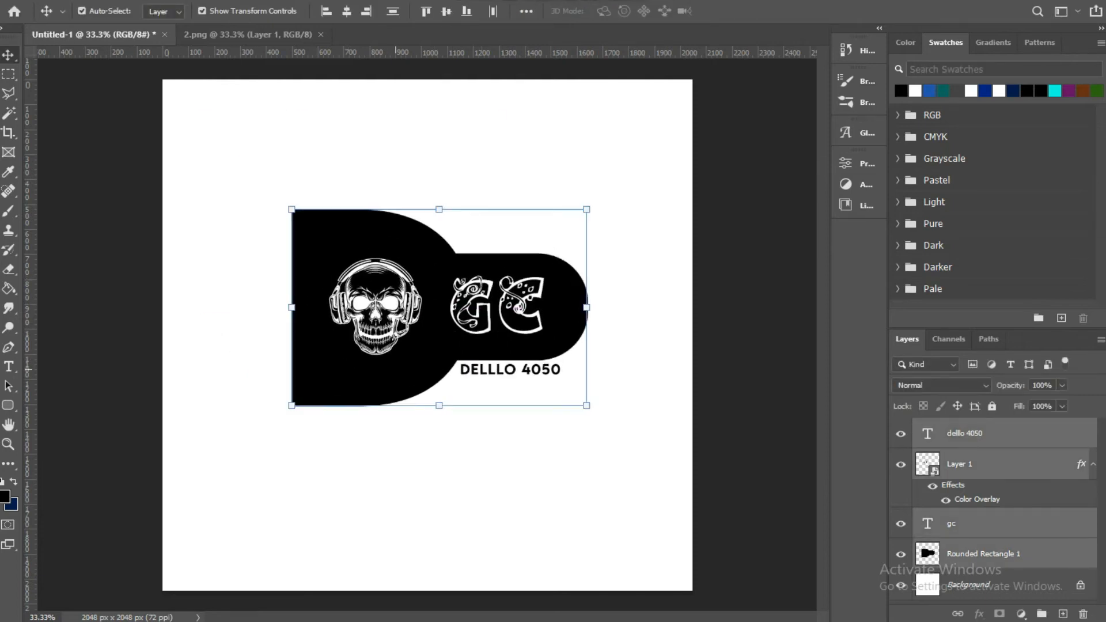
Step: Draw a black rounded rectangle about 1857 x 700 px over the logo's upper half, with corners rounded to about 162 px
{"action": "key", "text": "ctrl+shift+alt+n"}
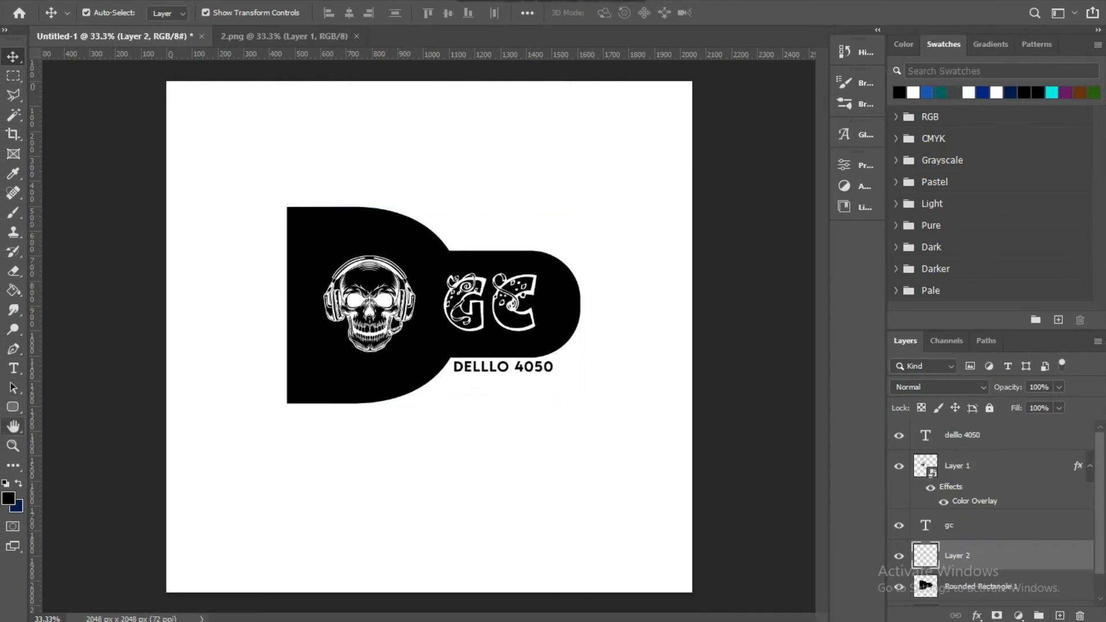
{"action": "key", "text": "u"}
{"action": "left_click_drag", "start_coordinate": [220, 134], "coordinate": [697, 308]}
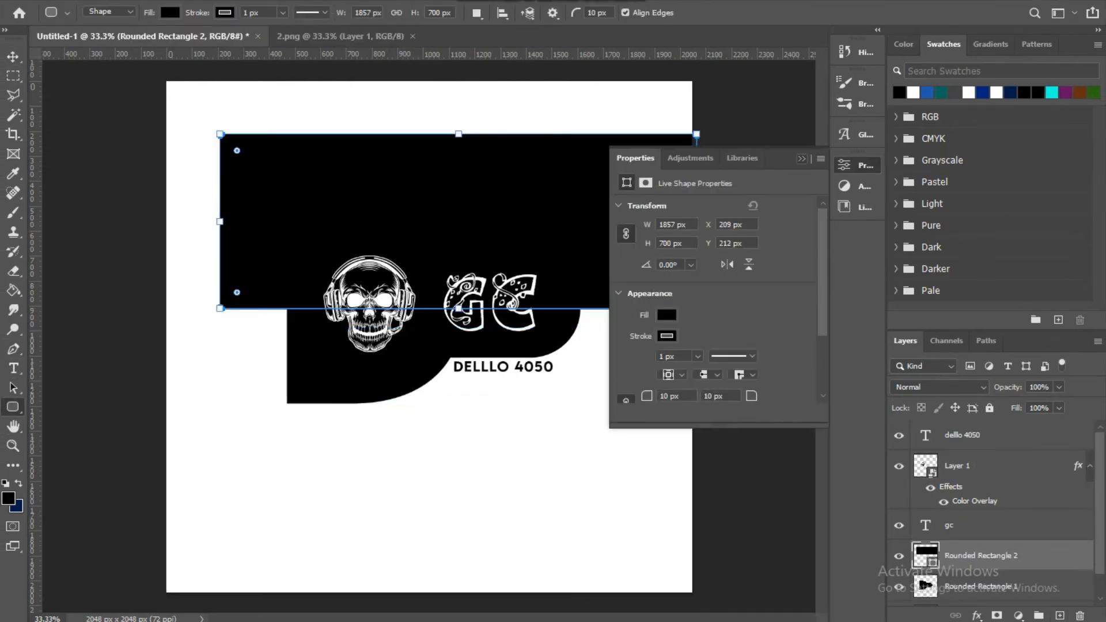
{"action": "left_click", "coordinate": [801, 159]}
{"action": "left_click_drag", "start_coordinate": [237, 150], "coordinate": [310, 222]}
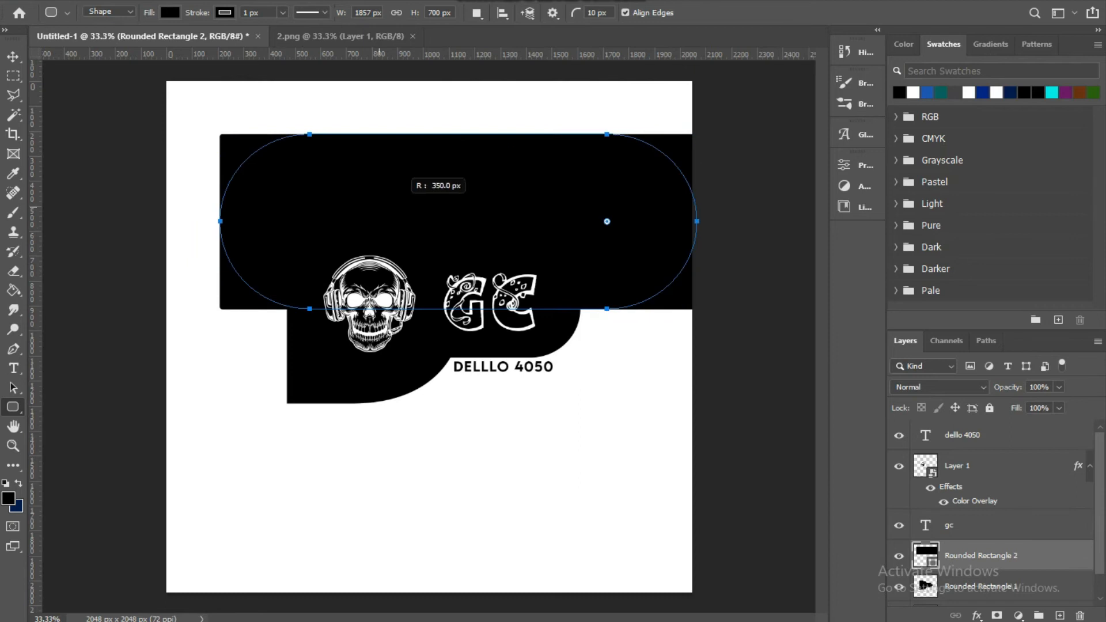
{"action": "left_click_drag", "start_coordinate": [600, 185], "coordinate": [666, 180]}
{"action": "key", "text": "v"}
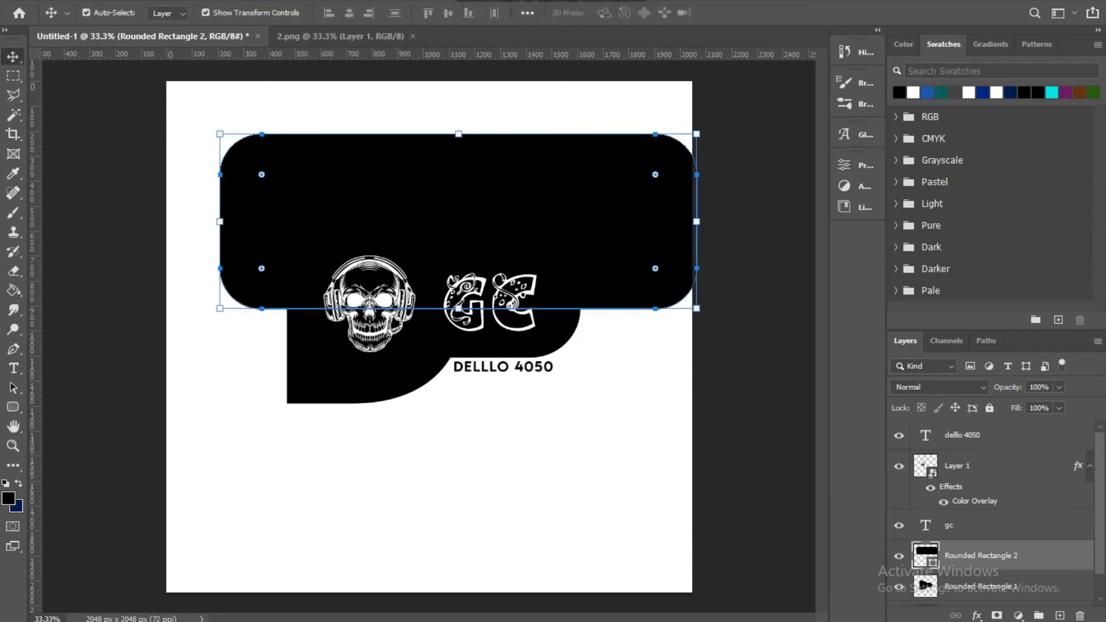
Step: Remove the stroke from the large rounded rectangle
{"action": "left_click", "coordinate": [856, 186]}
{"action": "left_click", "coordinate": [857, 166]}
{"action": "left_click", "coordinate": [667, 336]}
{"action": "left_click", "coordinate": [634, 363]}
{"action": "left_click", "coordinate": [576, 171]}
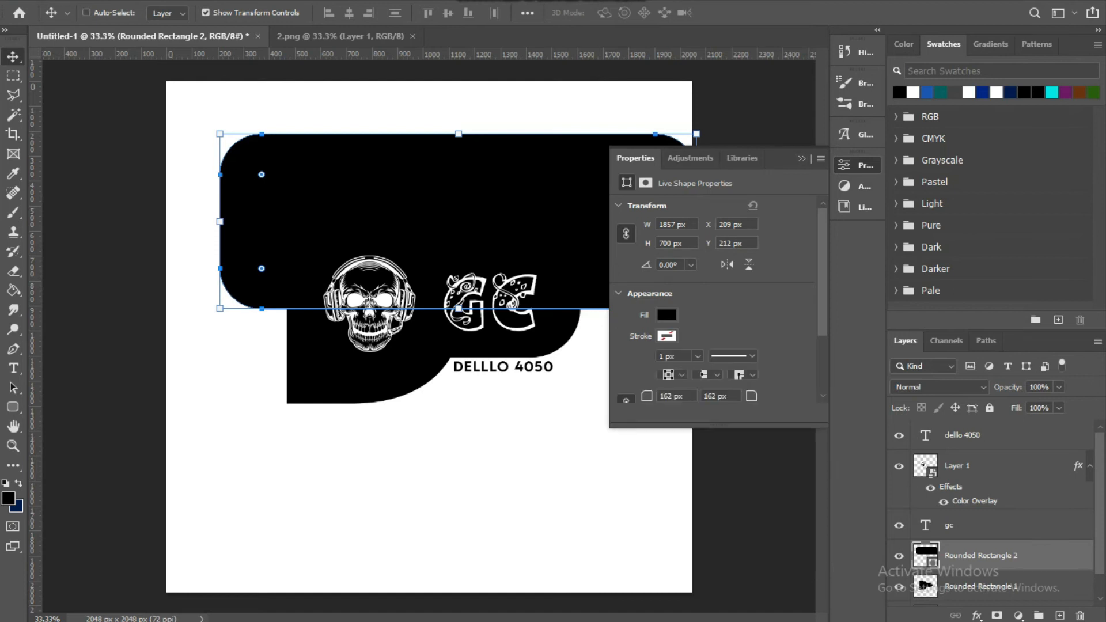
{"action": "left_click", "coordinate": [801, 158]}
Step: Duplicate the large rounded rectangle and place the copy directly below the original, over the logo's lower half
{"action": "scroll", "coordinate": [992, 512], "scroll_direction": "down", "scroll_amount": 3}
{"action": "key", "text": "Delete"}
{"action": "left_click_drag", "start_coordinate": [594, 205], "coordinate": [610, 415]}
{"action": "left_click", "coordinate": [735, 397]}
Step: Fill the upper rounded rectangle with the recently used teal
{"action": "left_click", "coordinate": [507, 190]}
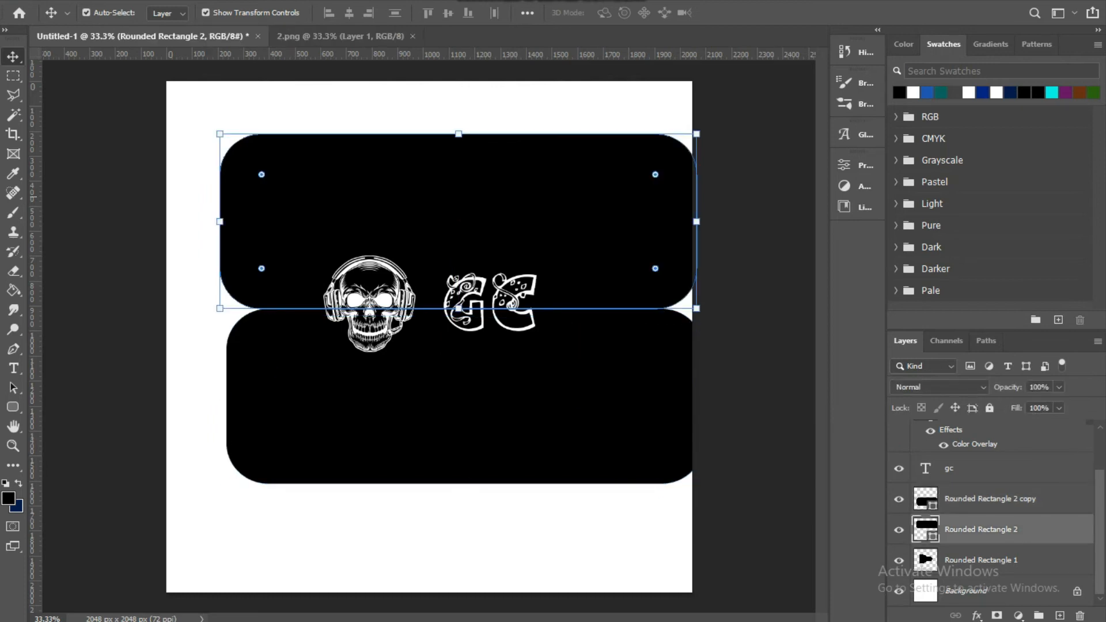
{"action": "left_click", "coordinate": [844, 166]}
{"action": "left_click", "coordinate": [666, 314]}
{"action": "left_click", "coordinate": [670, 394]}
Step: Fill the lower rounded rectangle with the recently used blue
{"action": "left_click", "coordinate": [507, 403]}
{"action": "left_click", "coordinate": [666, 314]}
{"action": "left_click", "coordinate": [669, 394]}
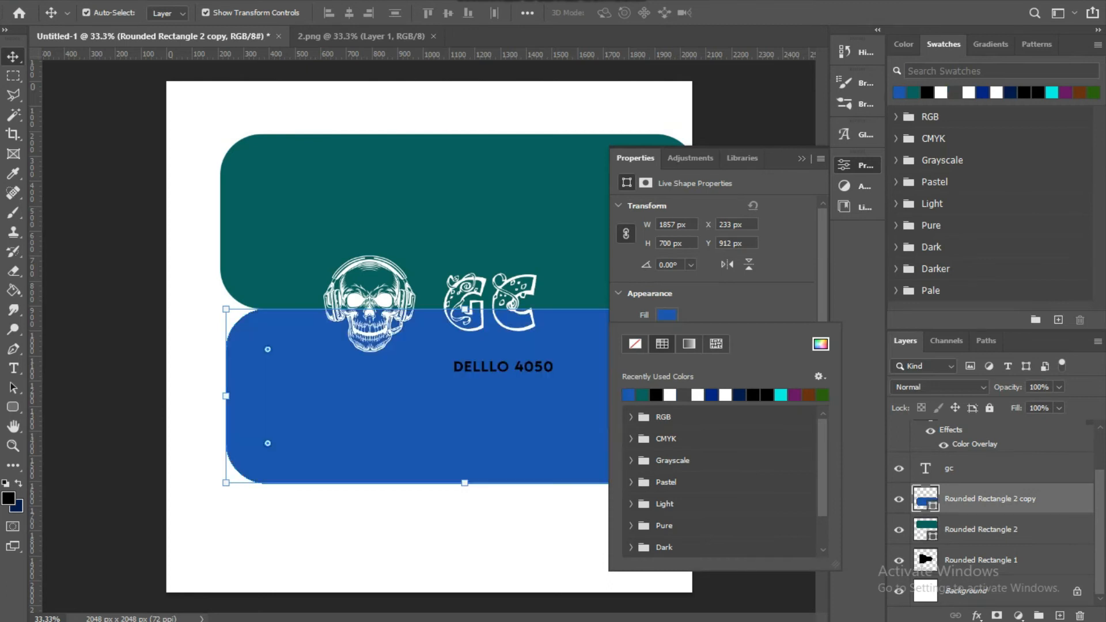
{"action": "left_click", "coordinate": [683, 395]}
{"action": "left_click", "coordinate": [670, 395]}
{"action": "left_click", "coordinate": [669, 395]}
{"action": "left_click", "coordinate": [205, 81]}
Step: Clip both large rounded rectangles to the black logo shape and nudge the lower one up to Y 909 px
{"action": "left_click_drag", "start_coordinate": [739, 106], "coordinate": [592, 349]}
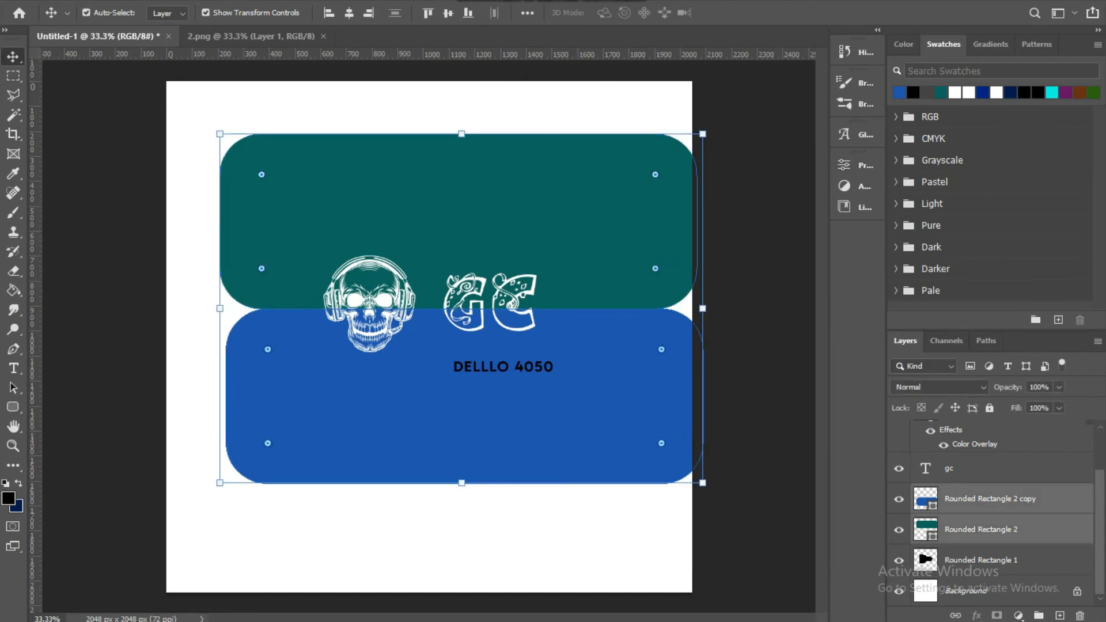
{"action": "key", "text": "ctrl+alt+g"}
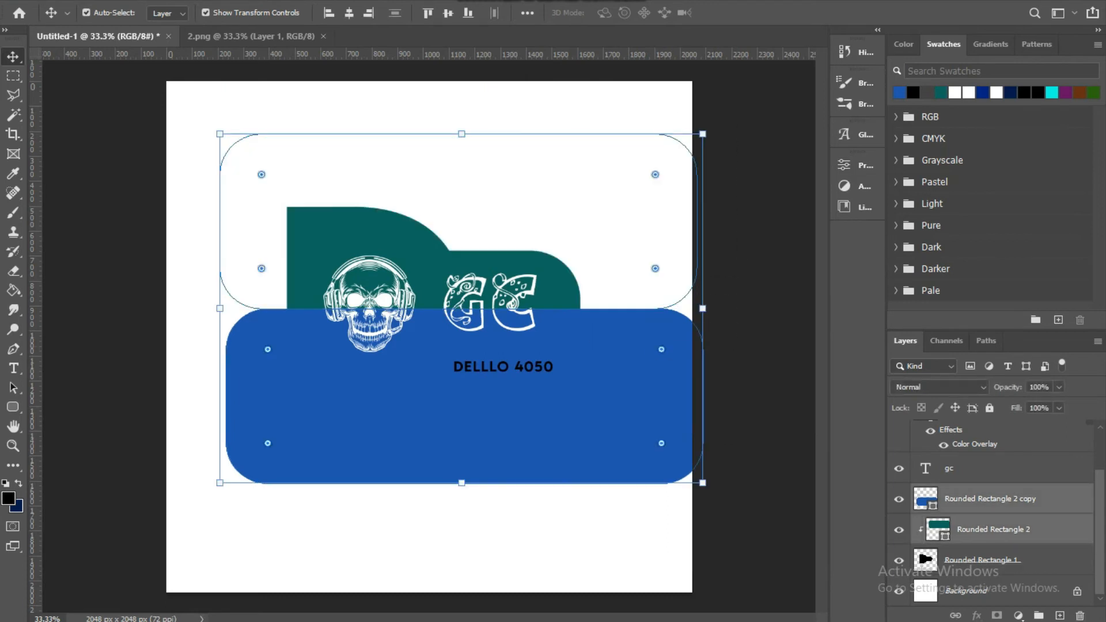
{"action": "left_click", "coordinate": [992, 529]}
{"action": "left_click", "coordinate": [990, 499]}
{"action": "left_click", "coordinate": [992, 529]}
{"action": "key", "text": "ctrl+alt+g"}
{"action": "key", "text": "ctrl+alt+g"}
{"action": "left_click", "coordinate": [990, 499]}
{"action": "key", "text": "ctrl+bracketleft"}
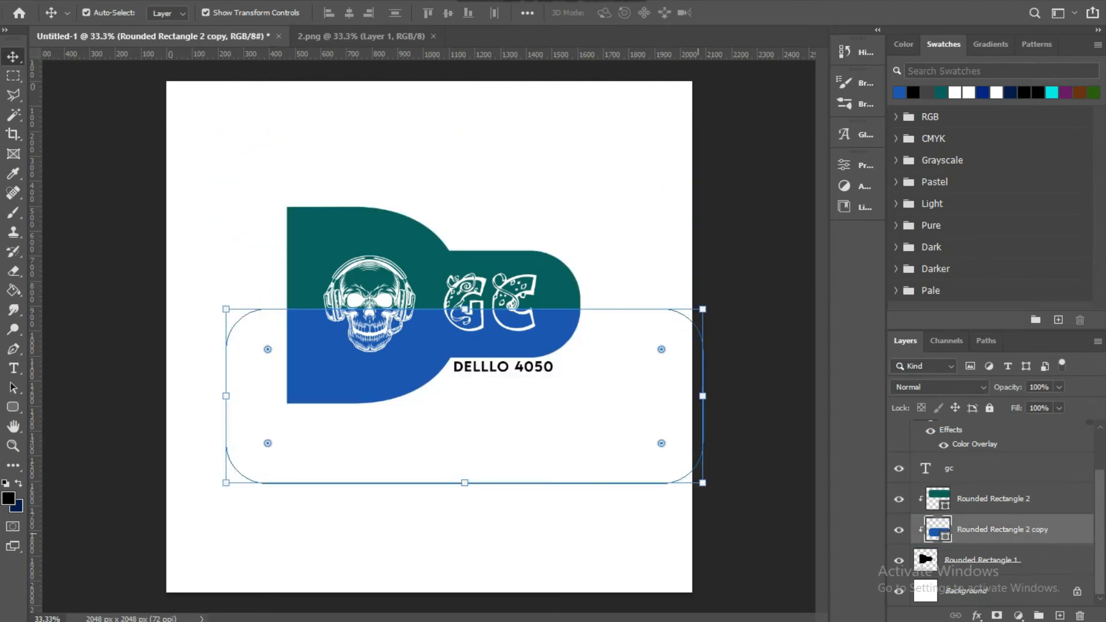
{"action": "key", "text": "shift+Up"}
{"action": "left_click", "coordinate": [390, 503]}
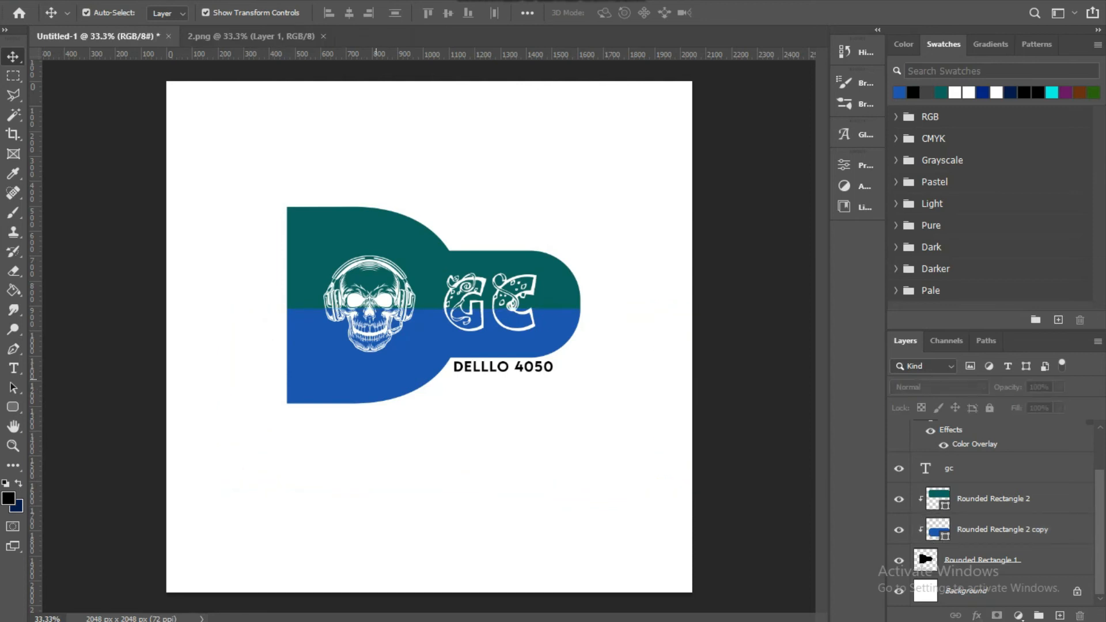
Step: Fill the lower half of the logo shape with the recently used brown
{"action": "left_click", "coordinate": [373, 370]}
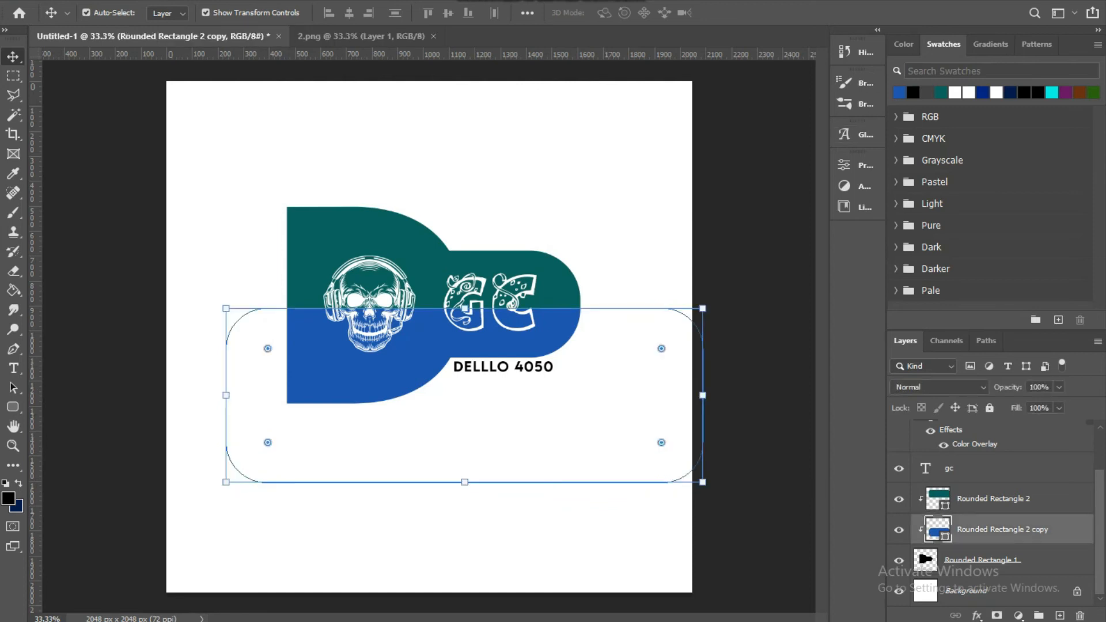
{"action": "left_click", "coordinate": [856, 165]}
{"action": "left_click", "coordinate": [666, 315]}
{"action": "left_click", "coordinate": [808, 395]}
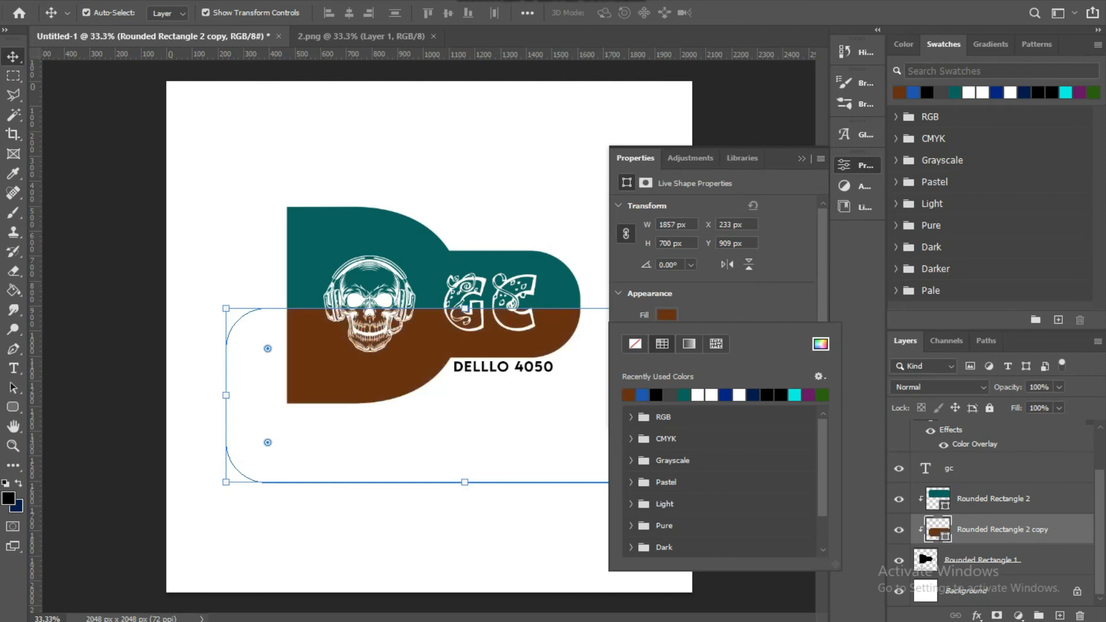
Step: Fill the upper half of the logo shape with the green from the CMYK swatches
{"action": "left_click", "coordinate": [391, 242]}
{"action": "left_click", "coordinate": [666, 315]}
{"action": "left_click", "coordinate": [631, 416]}
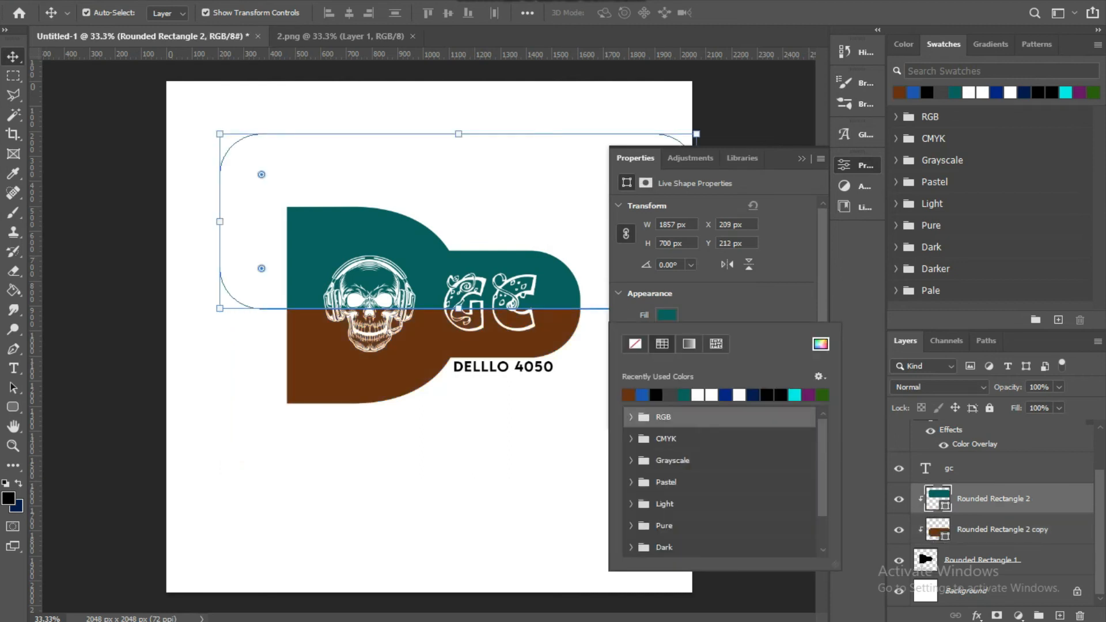
{"action": "left_click", "coordinate": [630, 452]}
{"action": "left_click", "coordinate": [672, 469]}
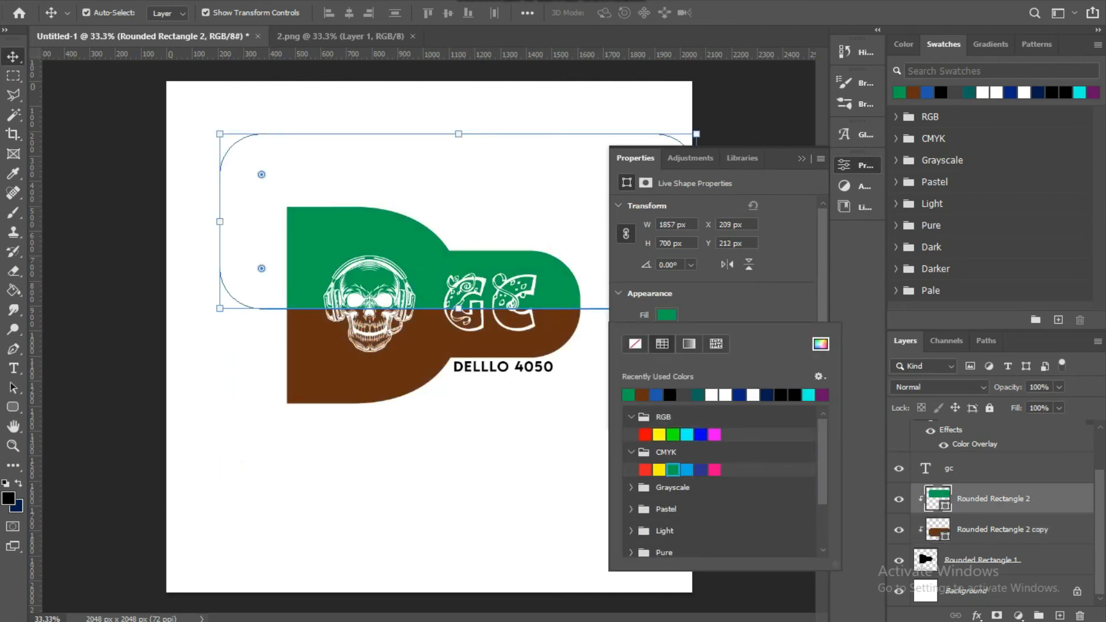
Step: Try several Pastel swatches, including oranges, purple and pink, as the fill of the logo's upper half
{"action": "left_click", "coordinate": [631, 508]}
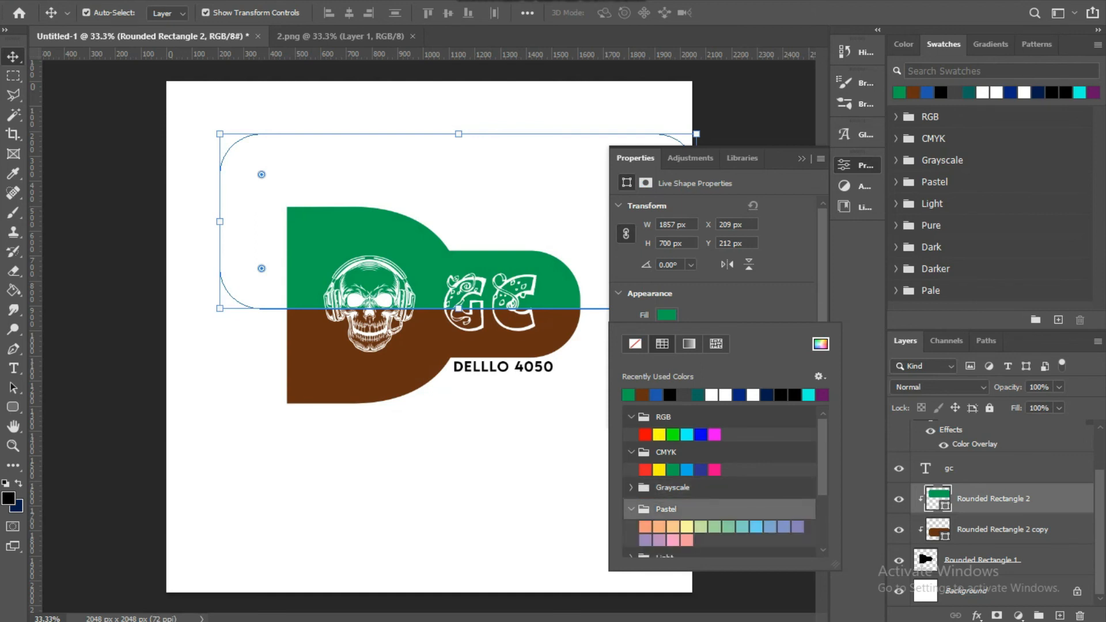
{"action": "left_click", "coordinate": [672, 526]}
{"action": "left_click", "coordinate": [659, 527]}
{"action": "left_click", "coordinate": [644, 540]}
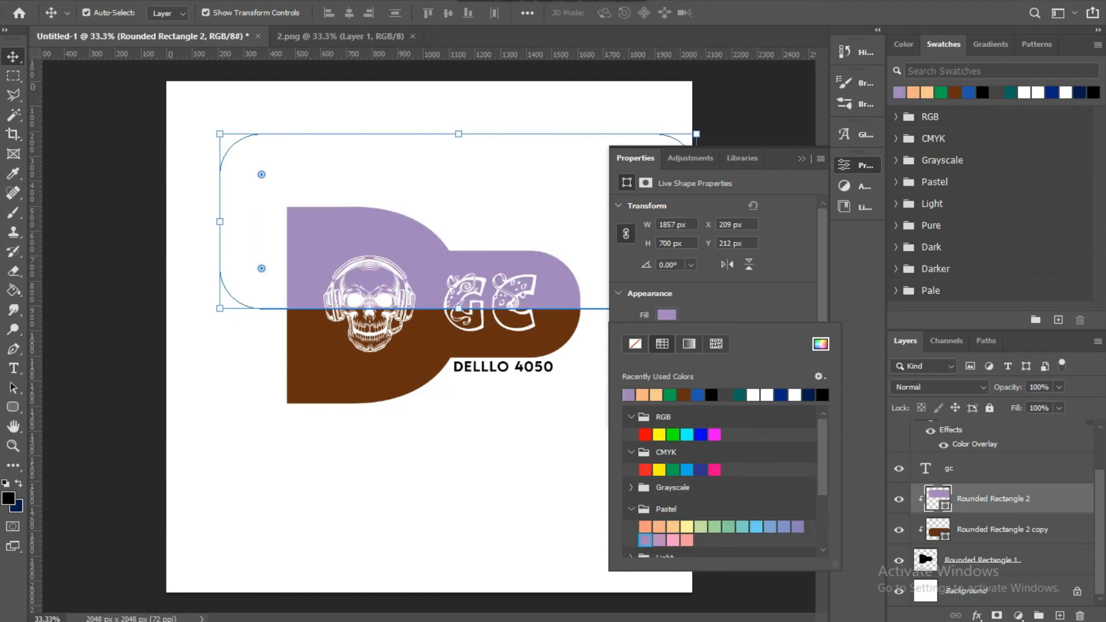
{"action": "left_click", "coordinate": [672, 540]}
Step: Fill the upper half of the logo shape with the blue-violet from the Light swatches
{"action": "left_click", "coordinate": [896, 182]}
{"action": "left_click", "coordinate": [896, 249]}
{"action": "scroll", "coordinate": [993, 208], "scroll_direction": "down", "scroll_amount": 2}
{"action": "left_click", "coordinate": [984, 257]}
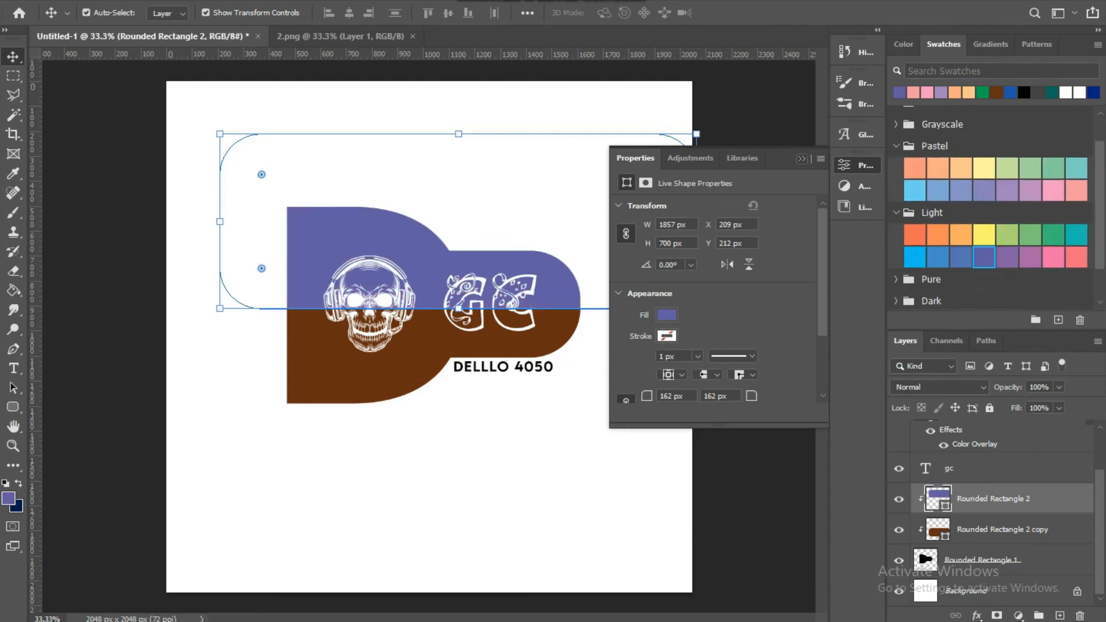
{"action": "left_click", "coordinate": [802, 159]}
{"action": "left_click", "coordinate": [235, 173]}
Step: Shift the entire logo slightly left and group all of its layers
{"action": "left_click_drag", "start_coordinate": [168, 138], "coordinate": [593, 431]}
{"action": "left_click_drag", "start_coordinate": [551, 335], "coordinate": [537, 334]}
{"action": "scroll", "coordinate": [1002, 513], "scroll_direction": "up", "scroll_amount": 2}
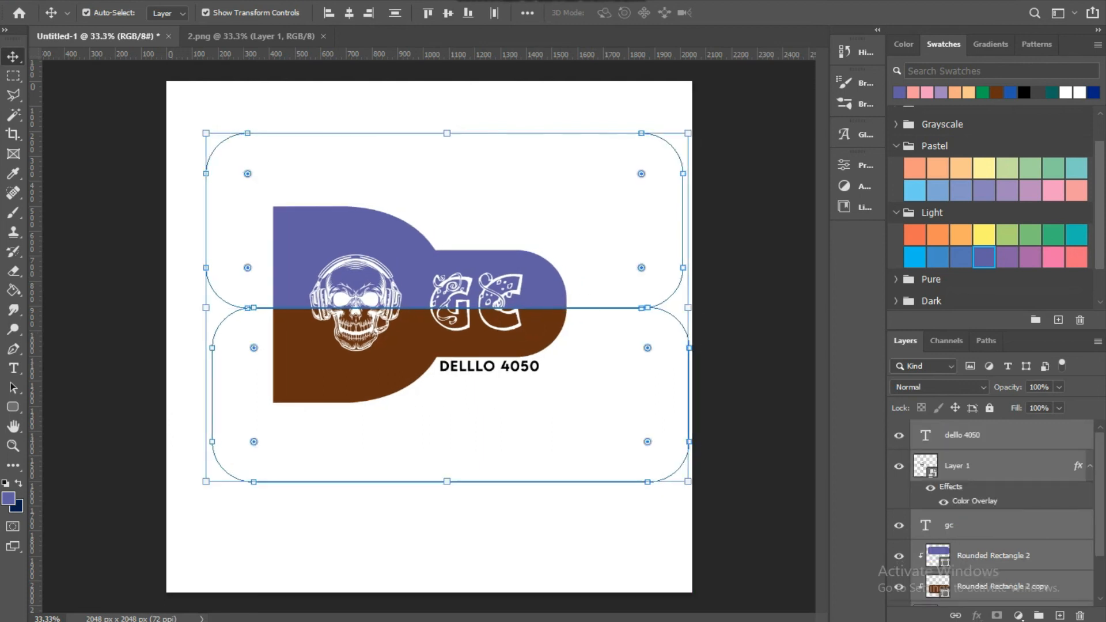
{"action": "key", "text": "ctrl+g"}
{"action": "left_click_drag", "start_coordinate": [514, 289], "coordinate": [510, 296]}
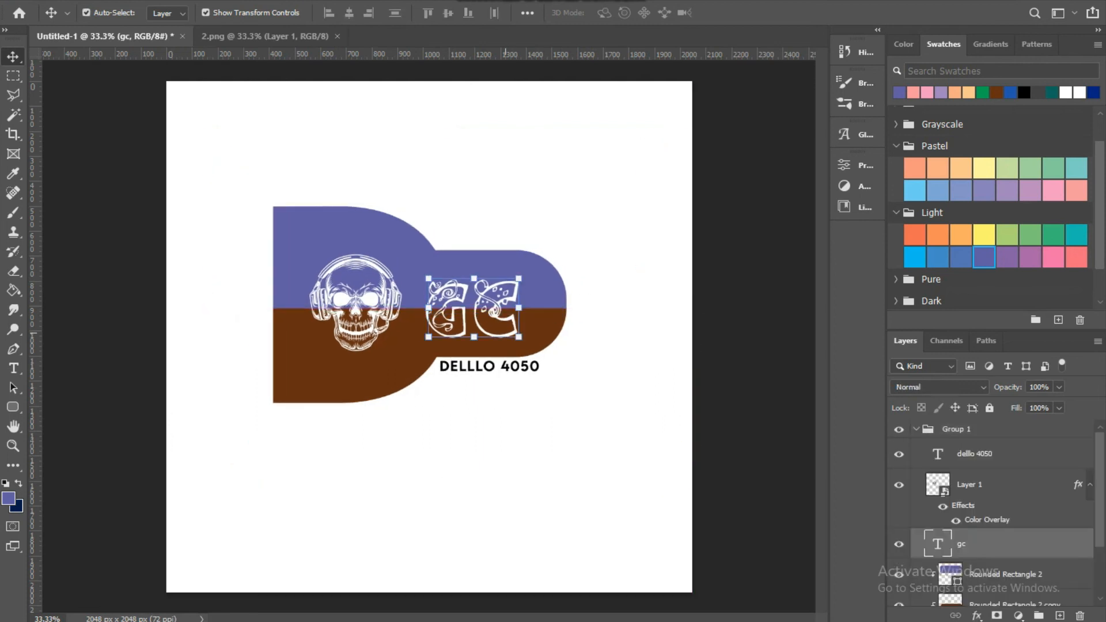
{"action": "key", "text": "ctrl+z"}
{"action": "left_click", "coordinate": [639, 267]}
Step: Add a new layer directly above the Background and fill it with dark navy blue
{"action": "scroll", "coordinate": [1001, 512], "scroll_direction": "down", "scroll_amount": 2}
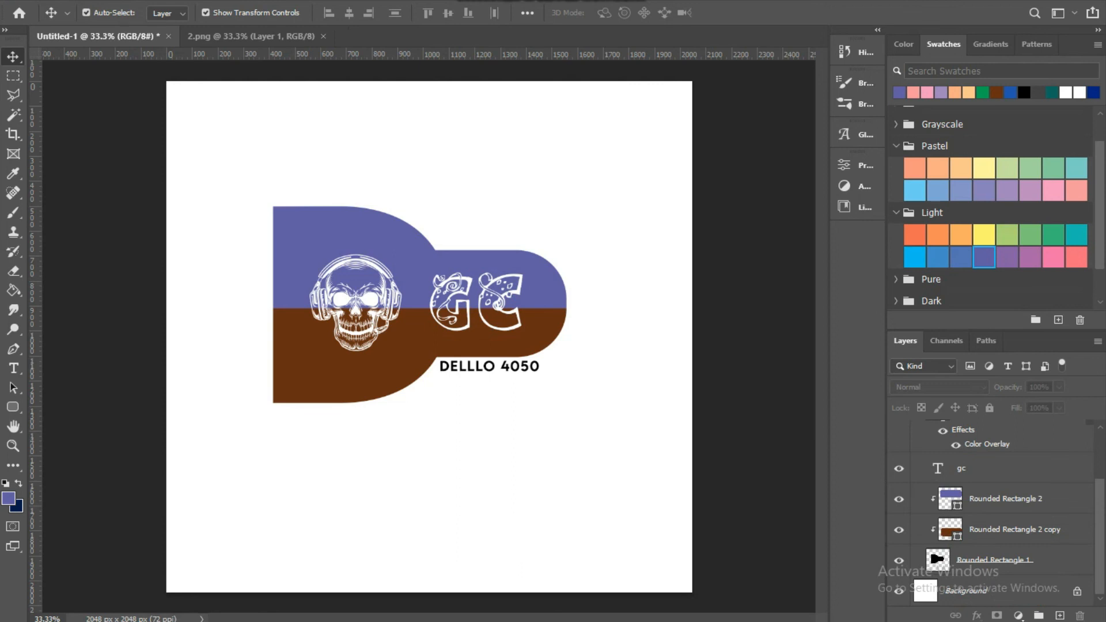
{"action": "left_click", "coordinate": [1060, 616]}
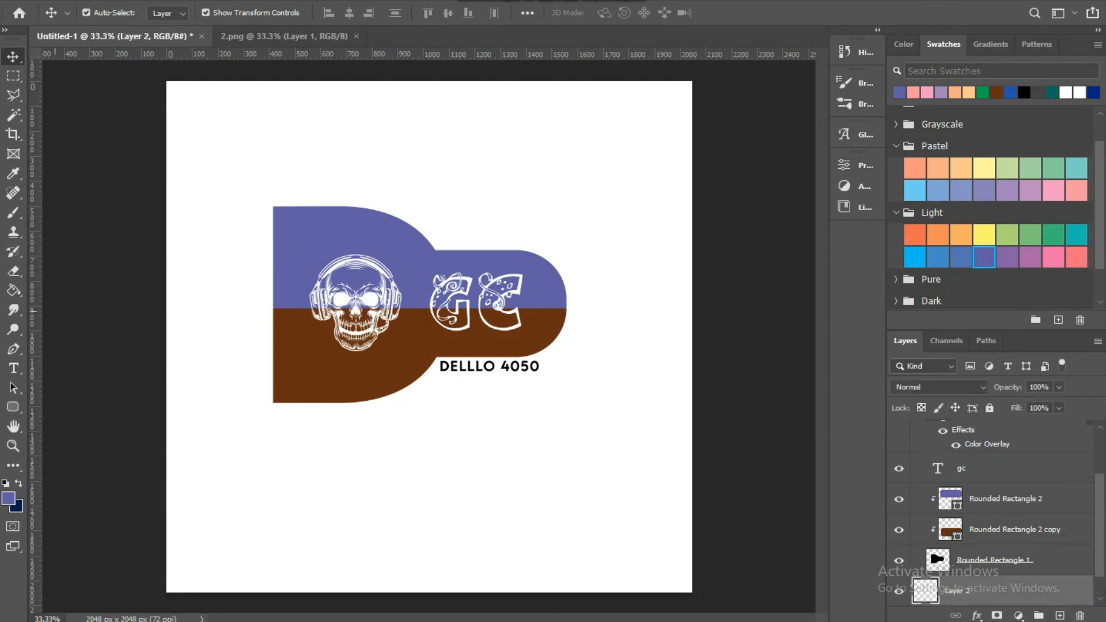
{"action": "key", "text": "g"}
{"action": "key", "text": "x"}
{"action": "left_click", "coordinate": [245, 512]}
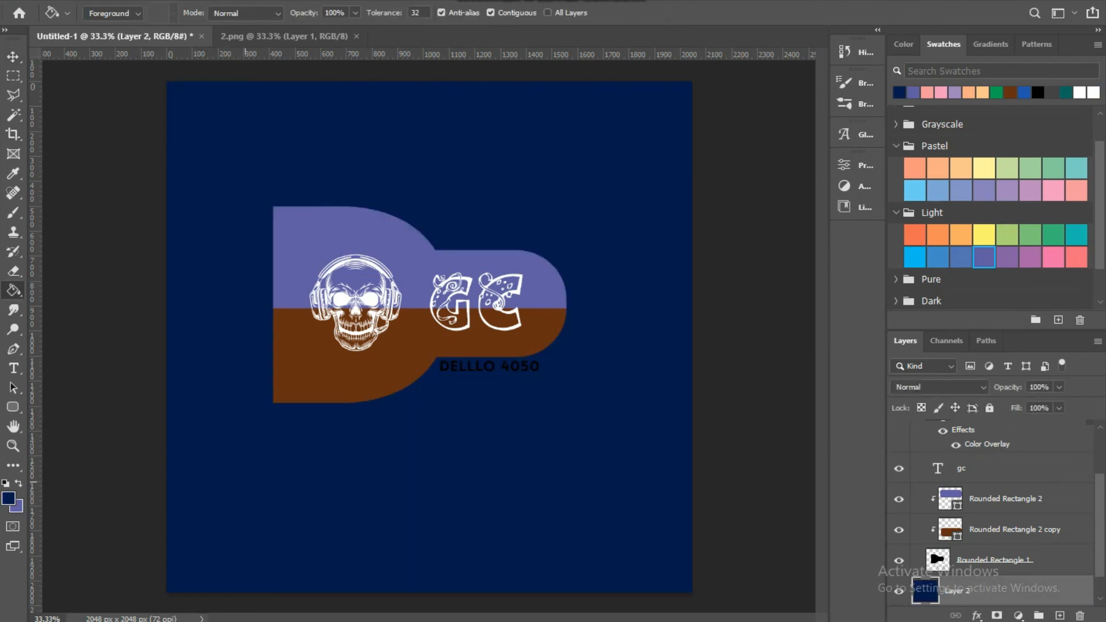
Step: Change the color of the "delllo 4050" text to white
{"action": "key", "text": "v"}
{"action": "left_click", "coordinate": [489, 365]}
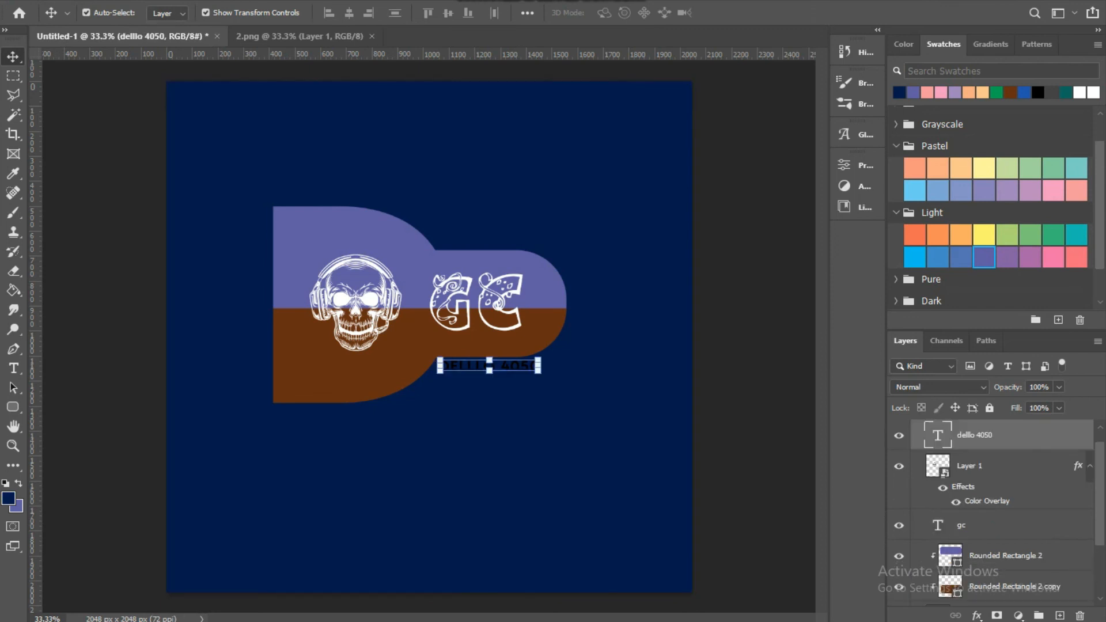
{"action": "left_click", "coordinate": [856, 165]}
{"action": "left_click", "coordinate": [742, 387]}
{"action": "left_click", "coordinate": [638, 117]}
{"action": "left_click", "coordinate": [986, 110]}
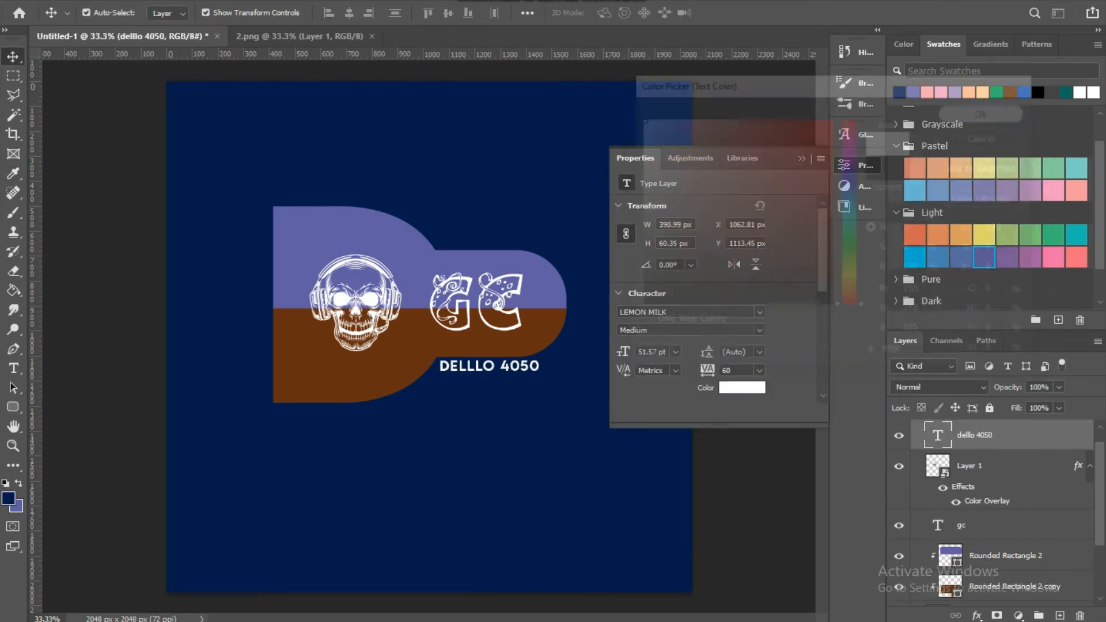
{"action": "left_click", "coordinate": [857, 165]}
{"action": "left_click", "coordinate": [752, 230]}
Step: Hide and show the navy background layer to compare the logo, and lock that layer completely
{"action": "scroll", "coordinate": [991, 513], "scroll_direction": "down", "scroll_amount": 2}
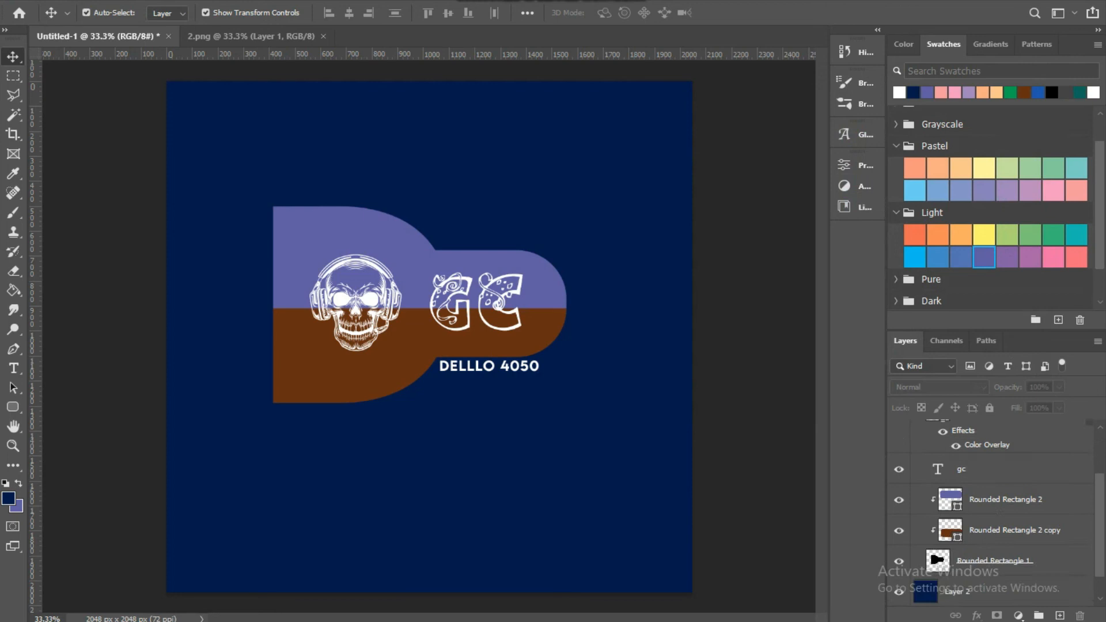
{"action": "left_click", "coordinate": [899, 591]}
{"action": "left_click", "coordinate": [899, 591]}
{"action": "left_click", "coordinate": [979, 592]}
{"action": "left_click", "coordinate": [989, 408]}
Step: Select all the logo layers, enlarge the logo slightly and shift it up and to the left
{"action": "left_click_drag", "start_coordinate": [735, 226], "coordinate": [349, 353]}
{"action": "left_click_drag", "start_coordinate": [694, 494], "coordinate": [729, 534]}
{"action": "left_click_drag", "start_coordinate": [449, 330], "coordinate": [420, 312]}
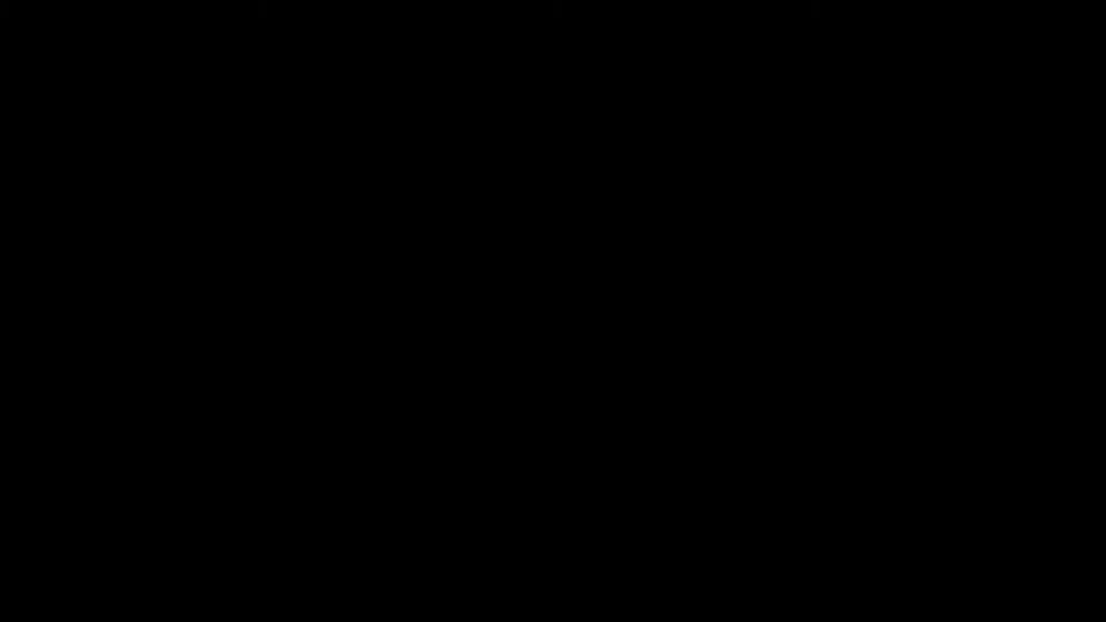